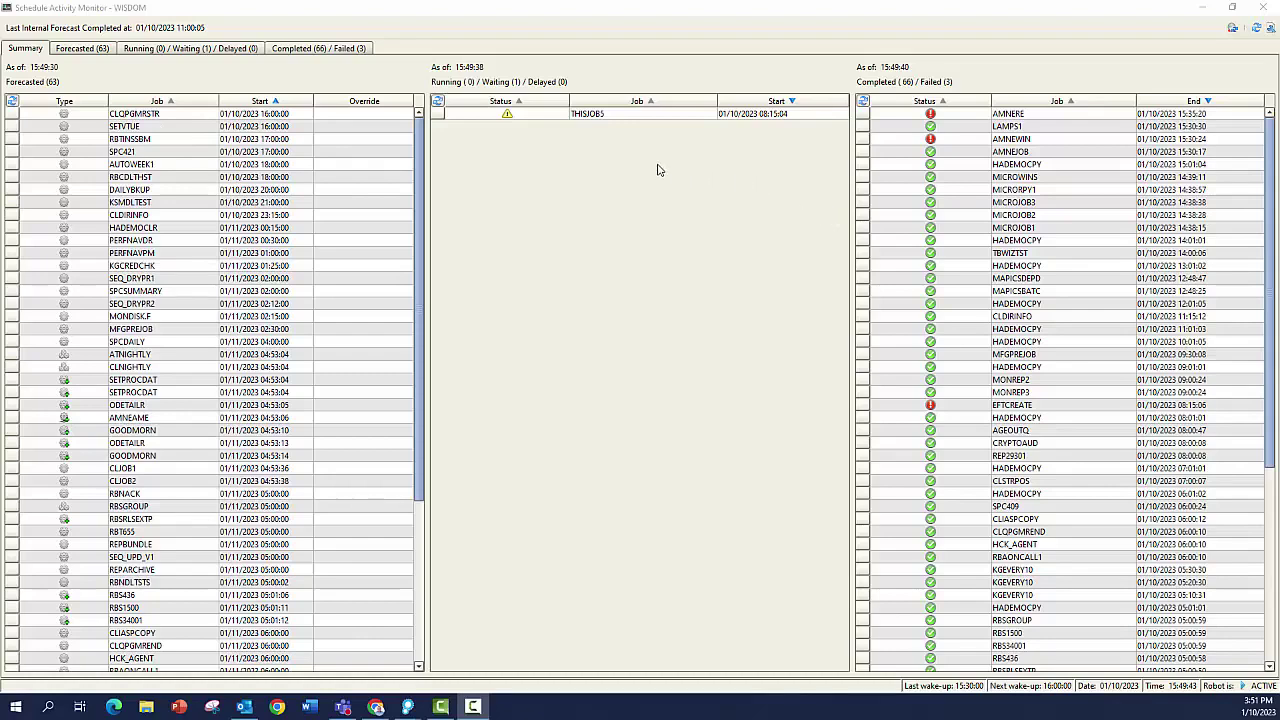
# - Review the detailed forecasted jobs list, and view THISJOB5 in the detailed running, waiting and delayed jobs list
pyautogui.click(76, 52)
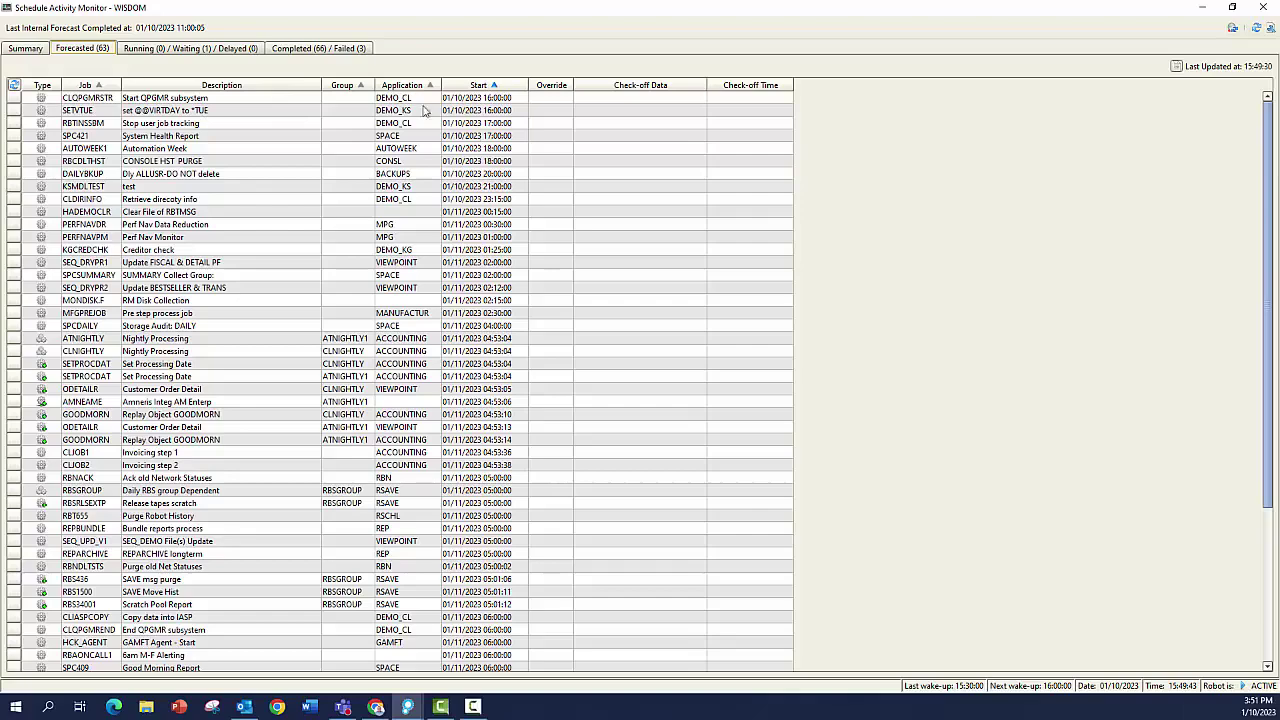
pyautogui.scroll(-6, 349, 340)
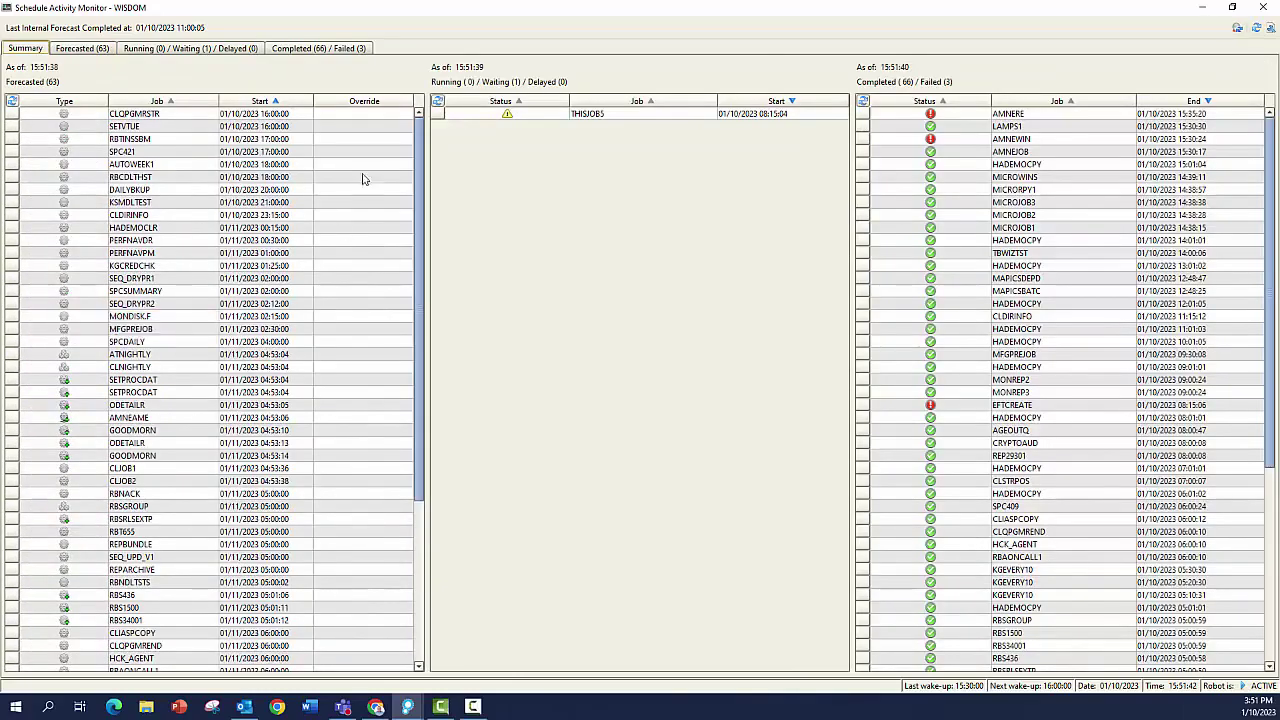
pyautogui.click(474, 117)
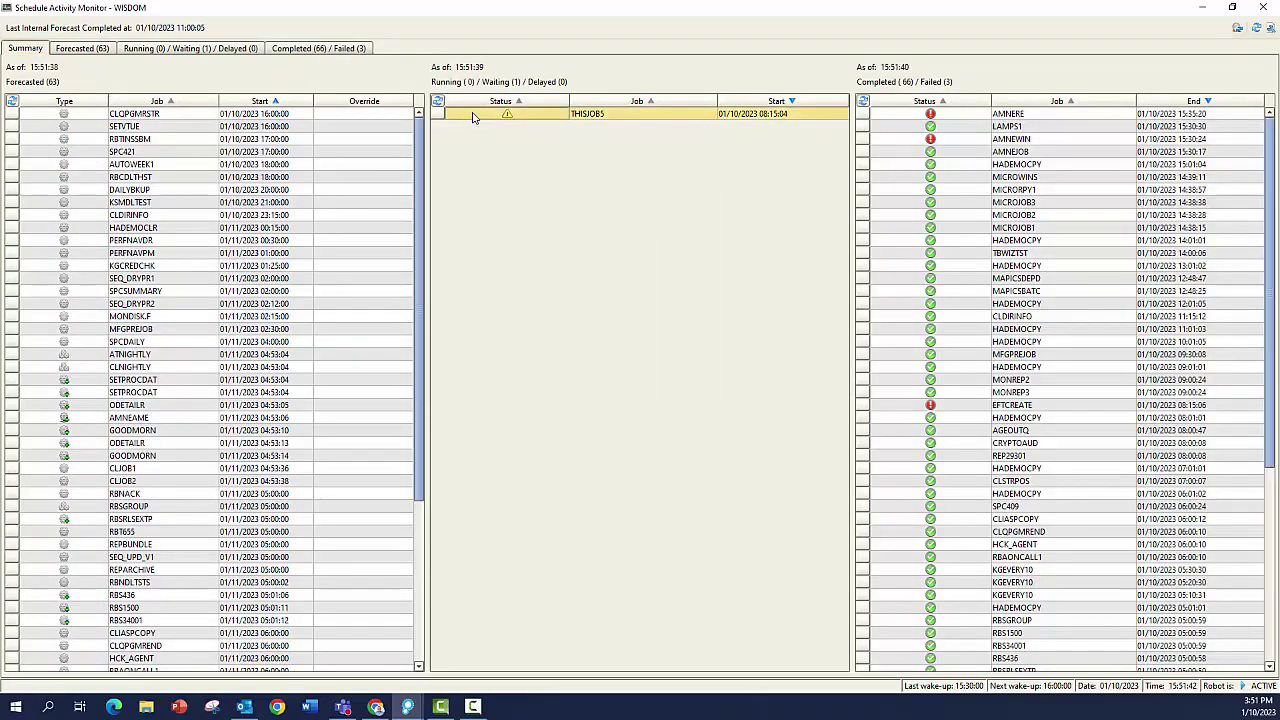
pyautogui.click(170, 50)
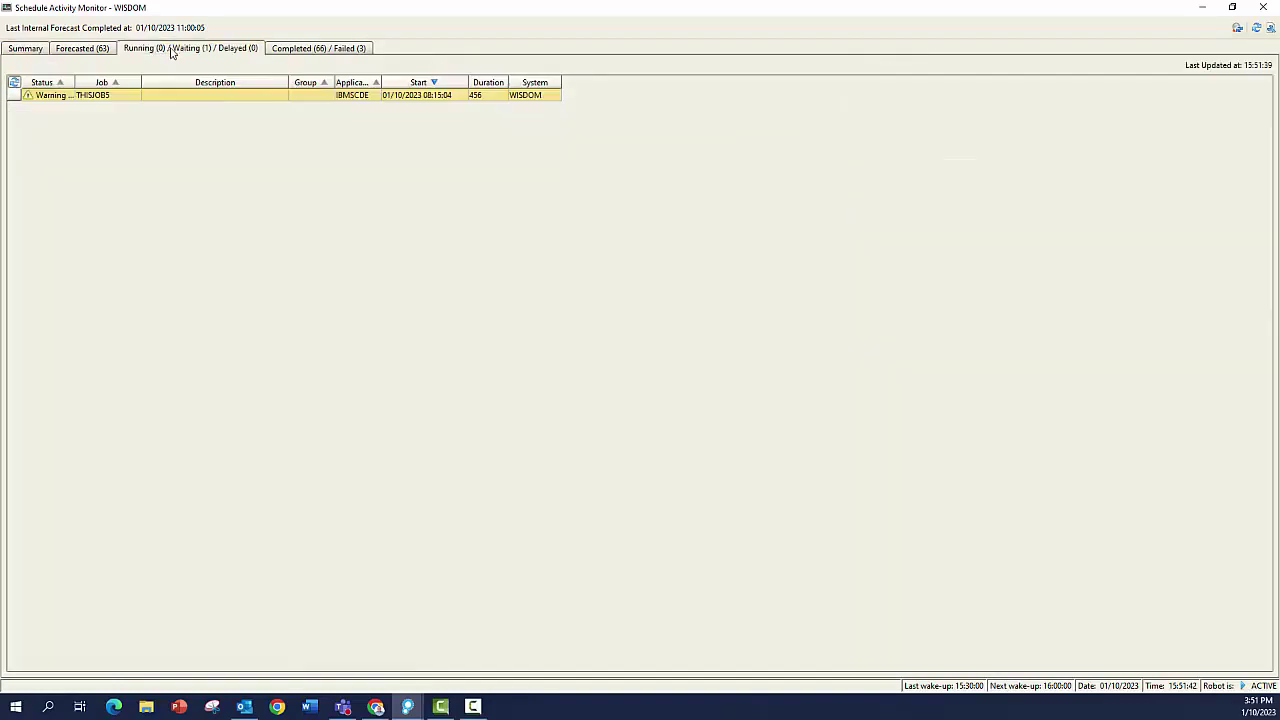
# - Display the job log of THISJOB5, examine its CPF0001 and CPA0702 messages, and close the log
pyautogui.rightClick(97, 98)
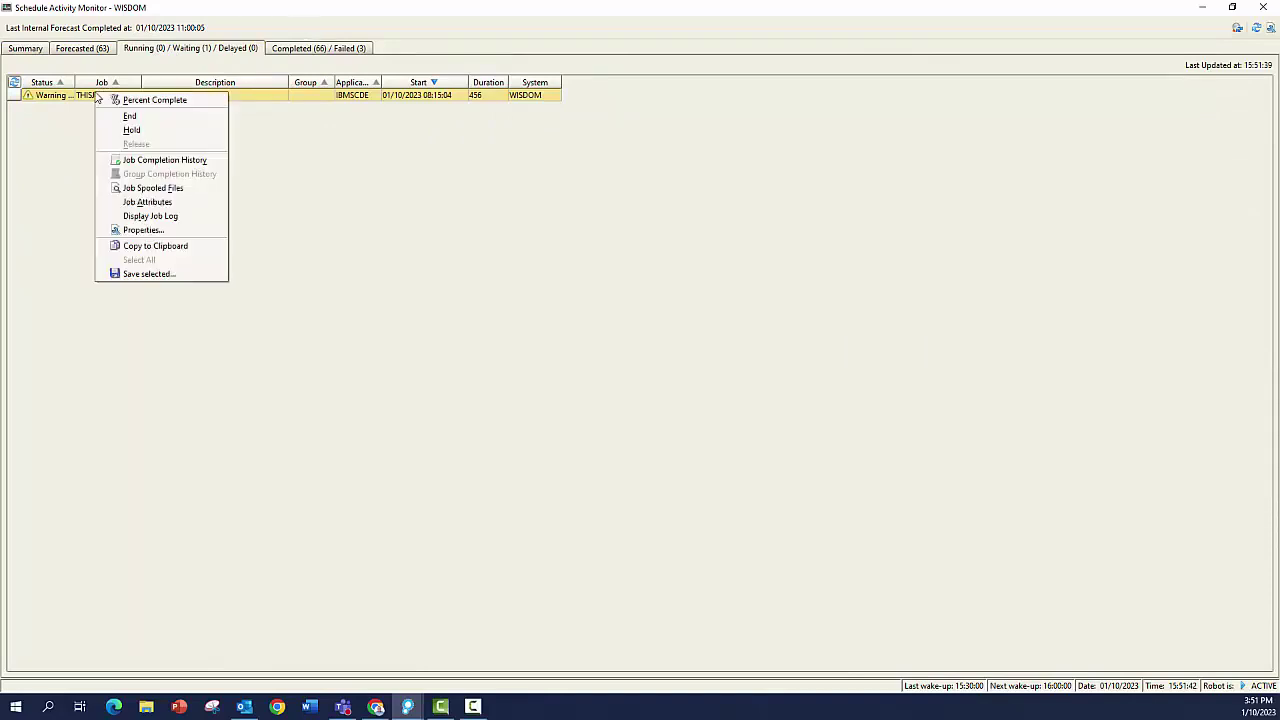
pyautogui.click(163, 216)
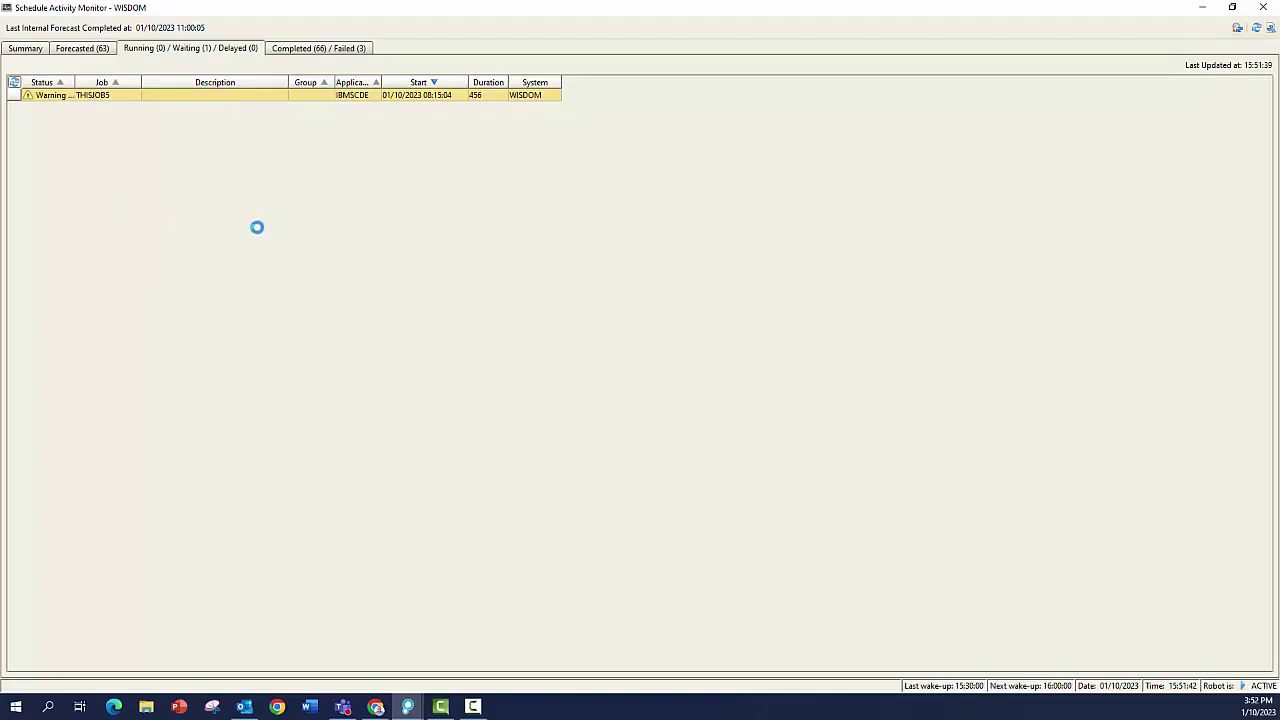
pyautogui.click(598, 330)
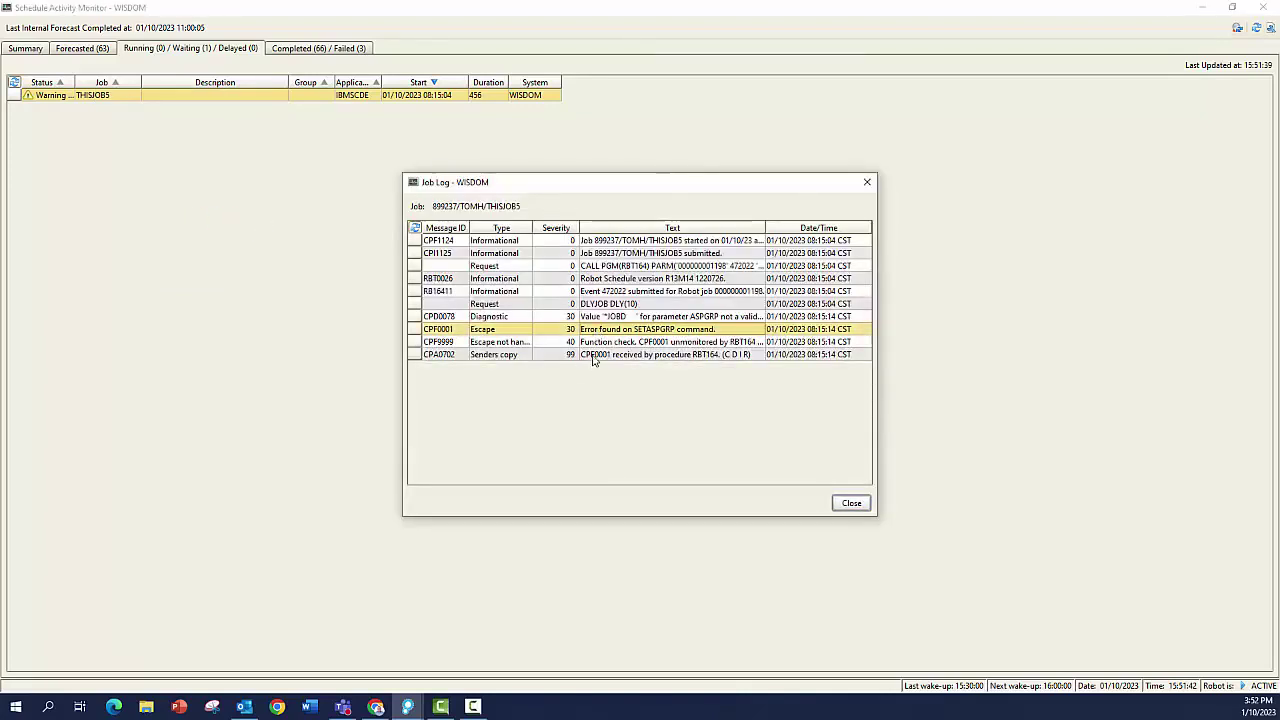
pyautogui.click(594, 355)
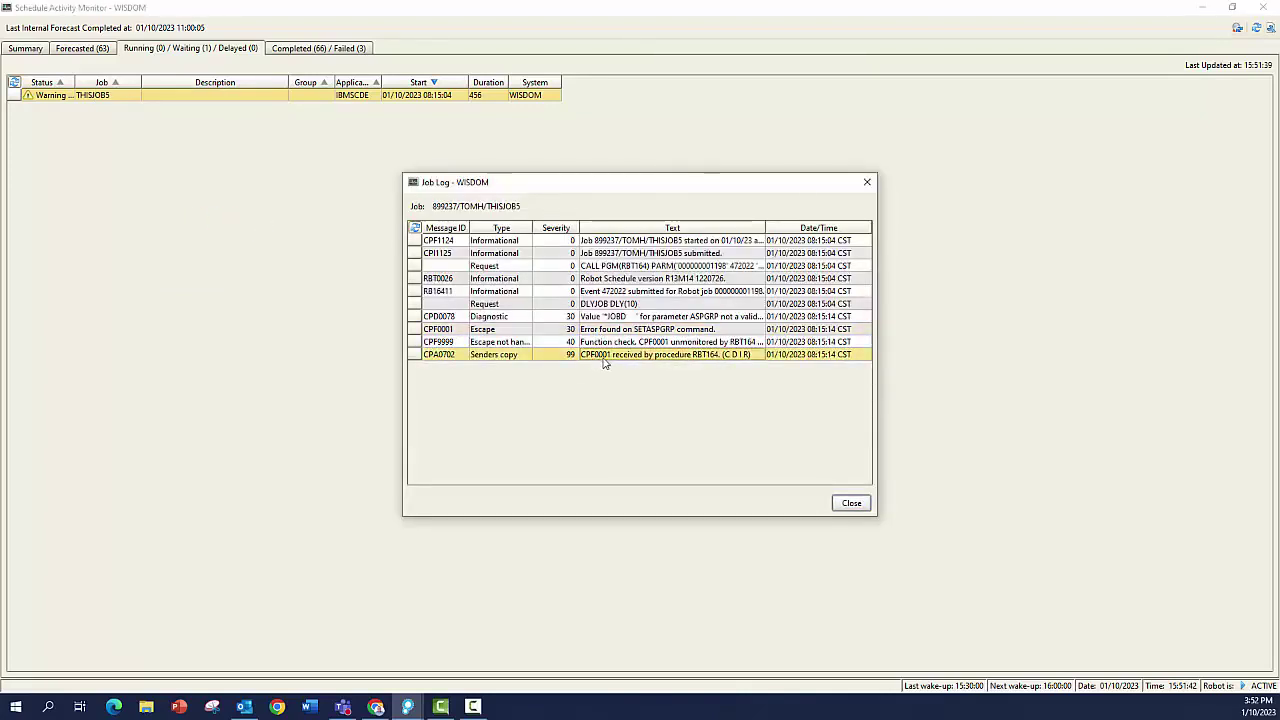
pyautogui.click(849, 504)
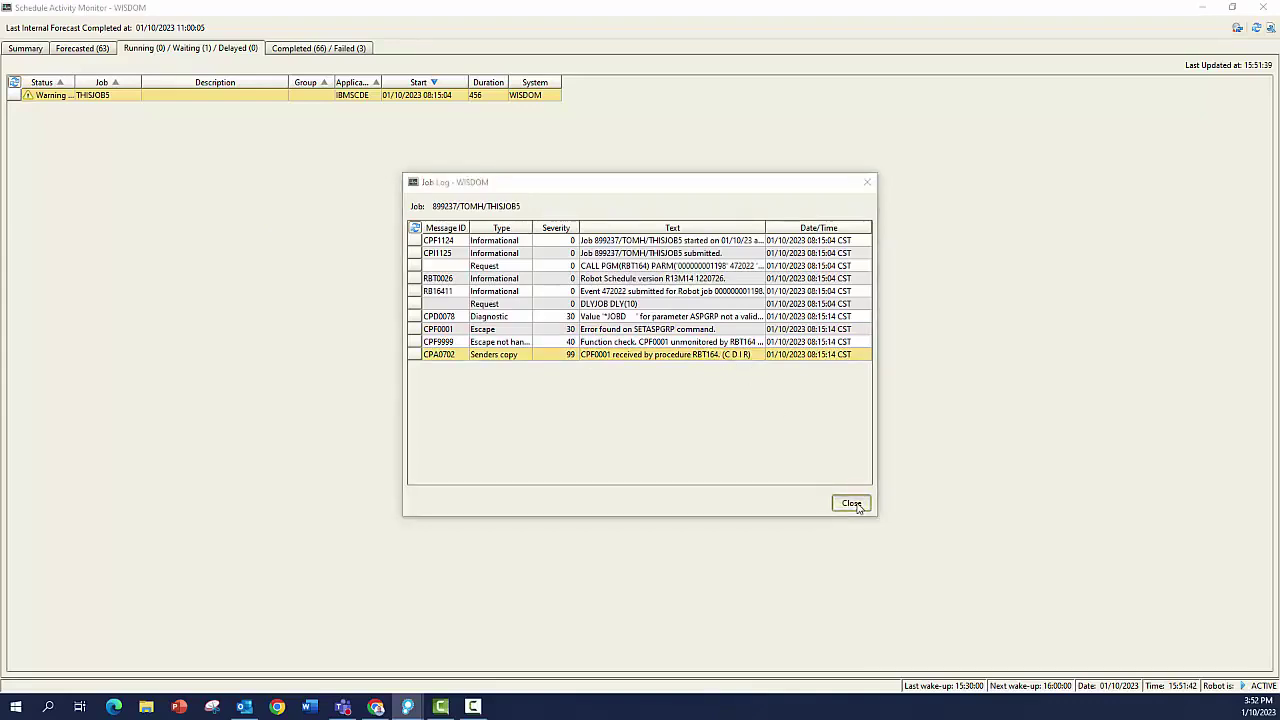
pyautogui.click(1264, 7)
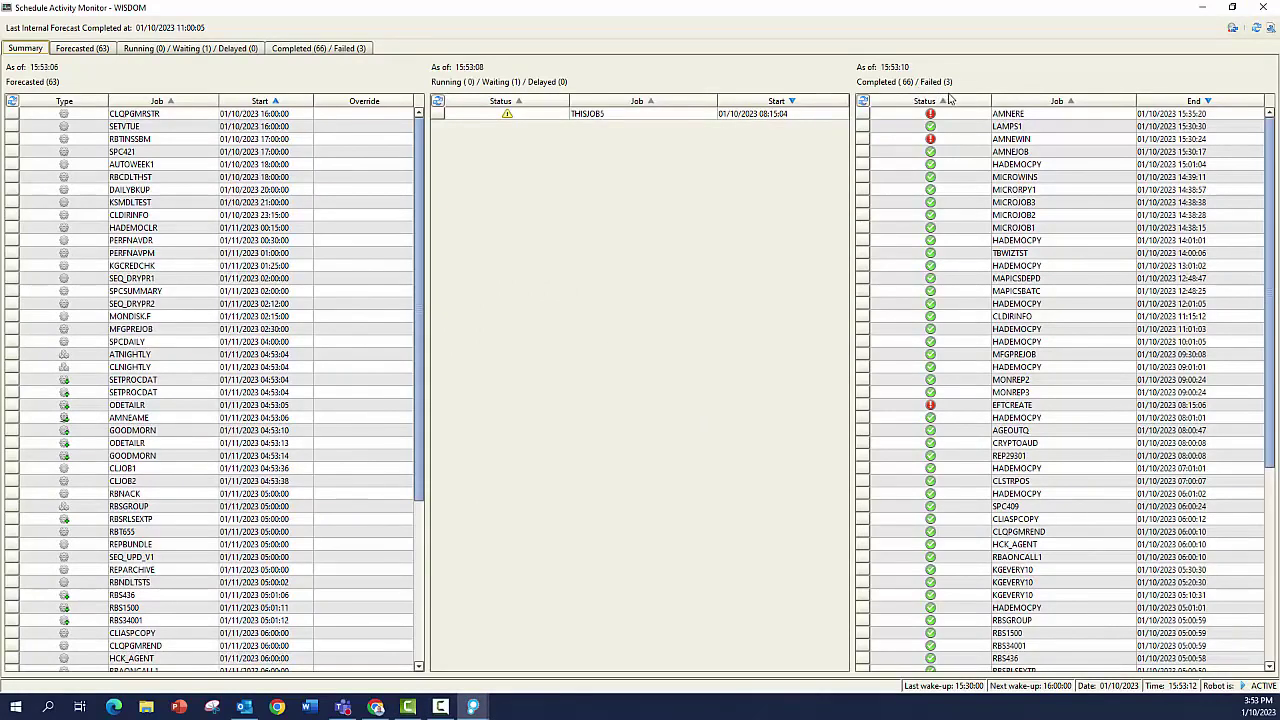
# - Examine the entries for AMNERE, AMNEWIN and LAMPS1 in the summary's completed and failed jobs
pyautogui.click(1154, 117)
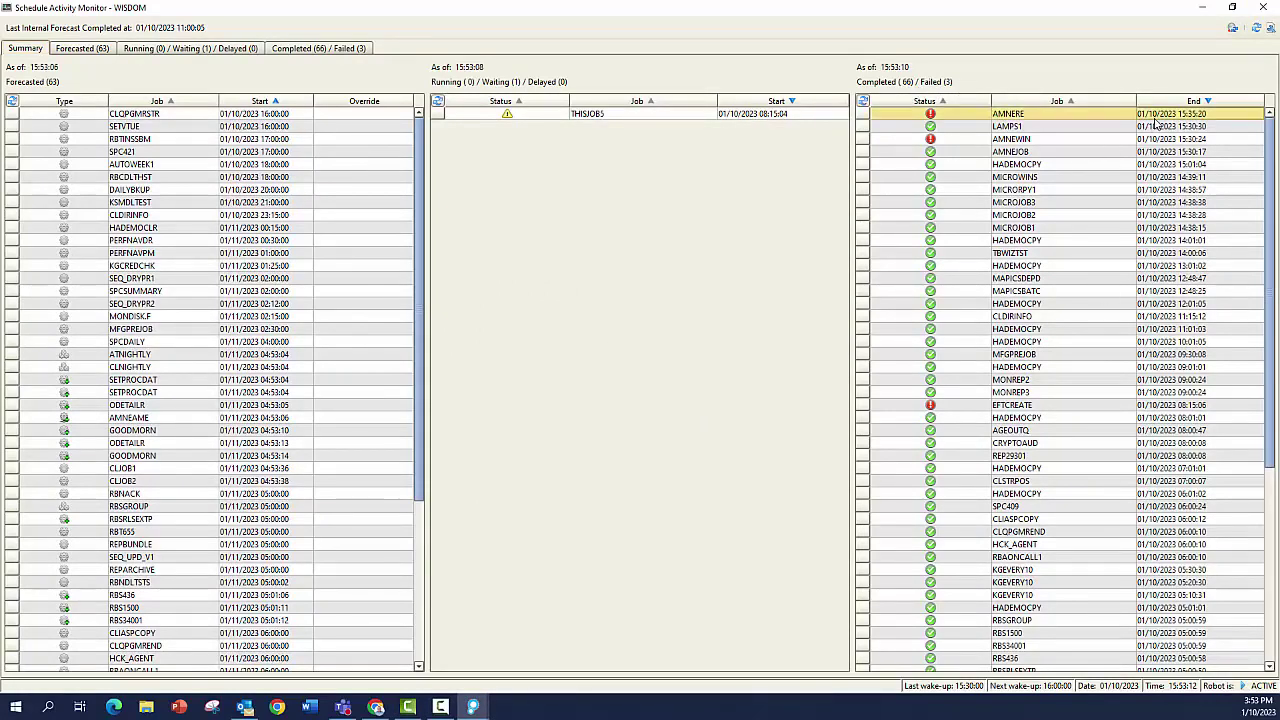
pyautogui.click(932, 117)
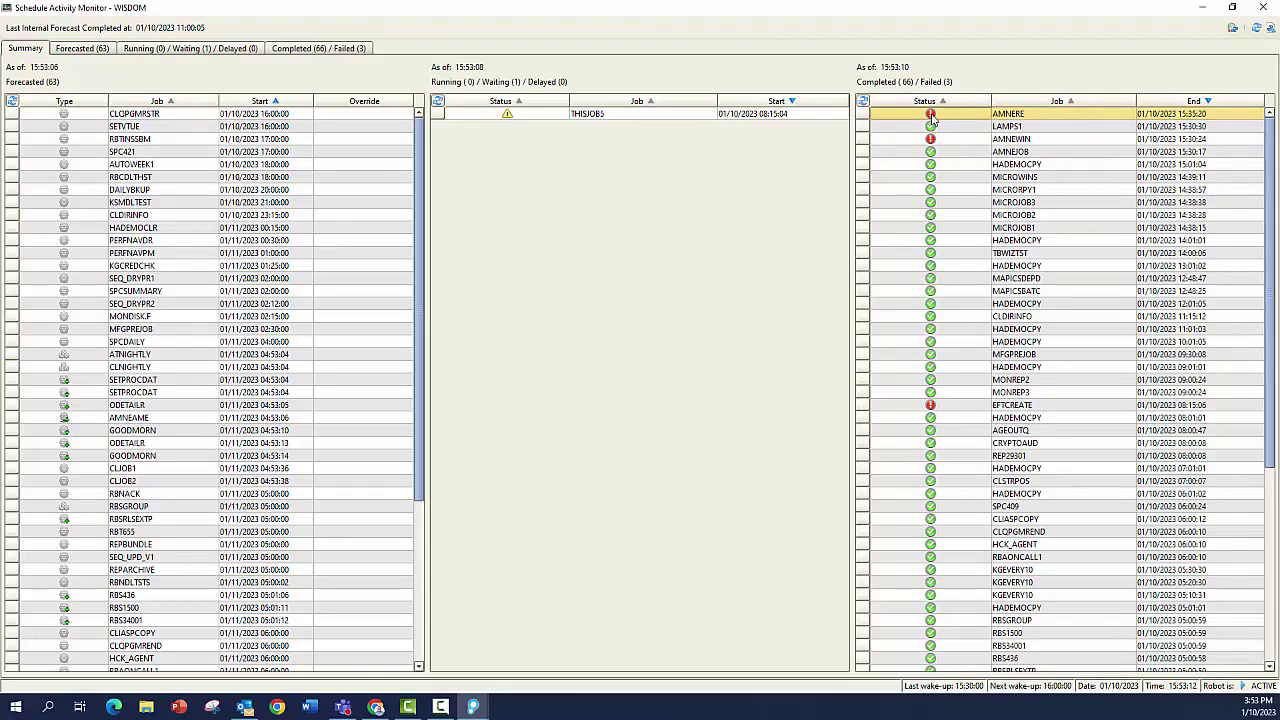
pyautogui.click(934, 140)
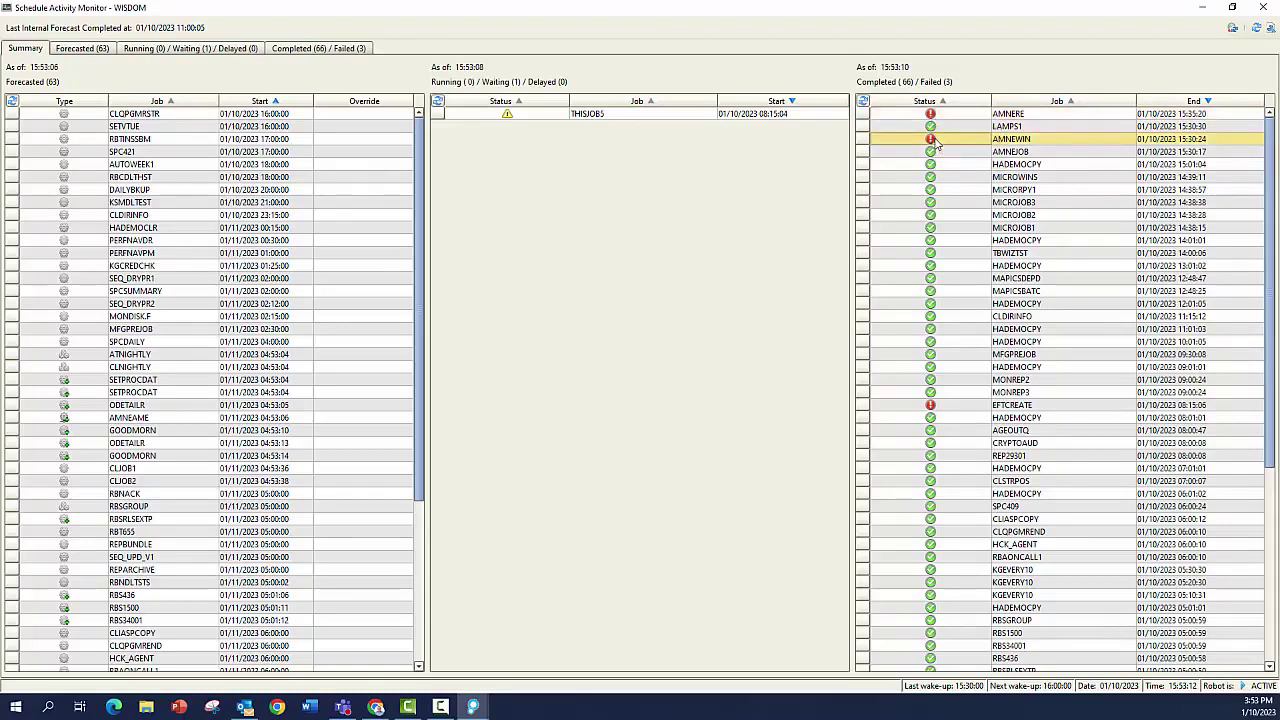
pyautogui.click(934, 127)
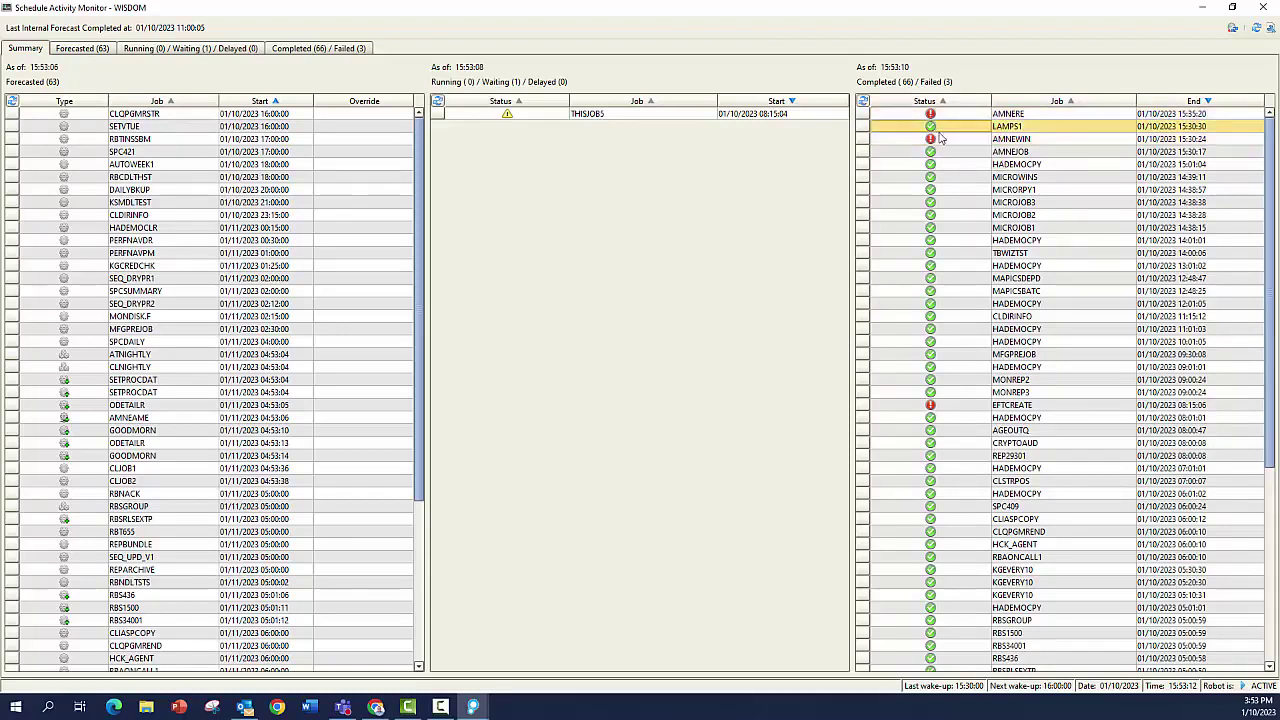
# - Open the QPJOBLOG spooled file of the failed EFTCREATE job and enlarge its viewer to full screen
pyautogui.click(946, 408)
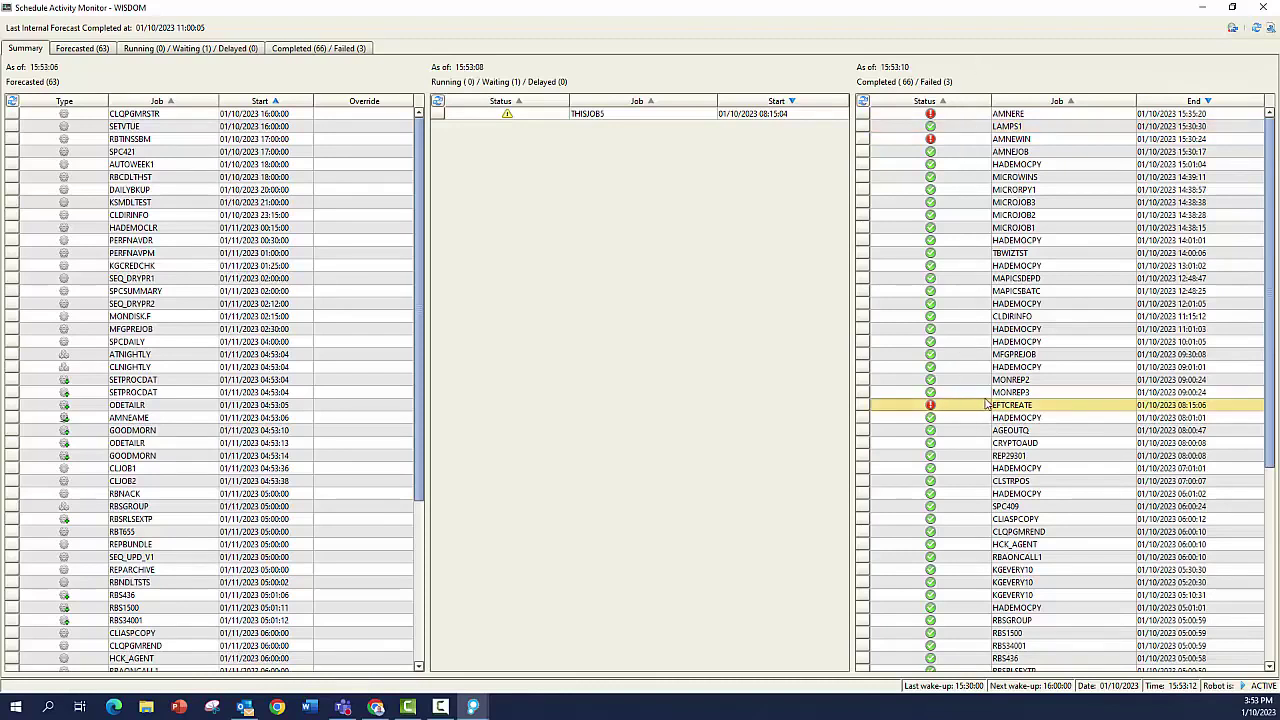
pyautogui.rightClick(986, 403)
pyautogui.click(976, 408)
pyautogui.rightClick(972, 408)
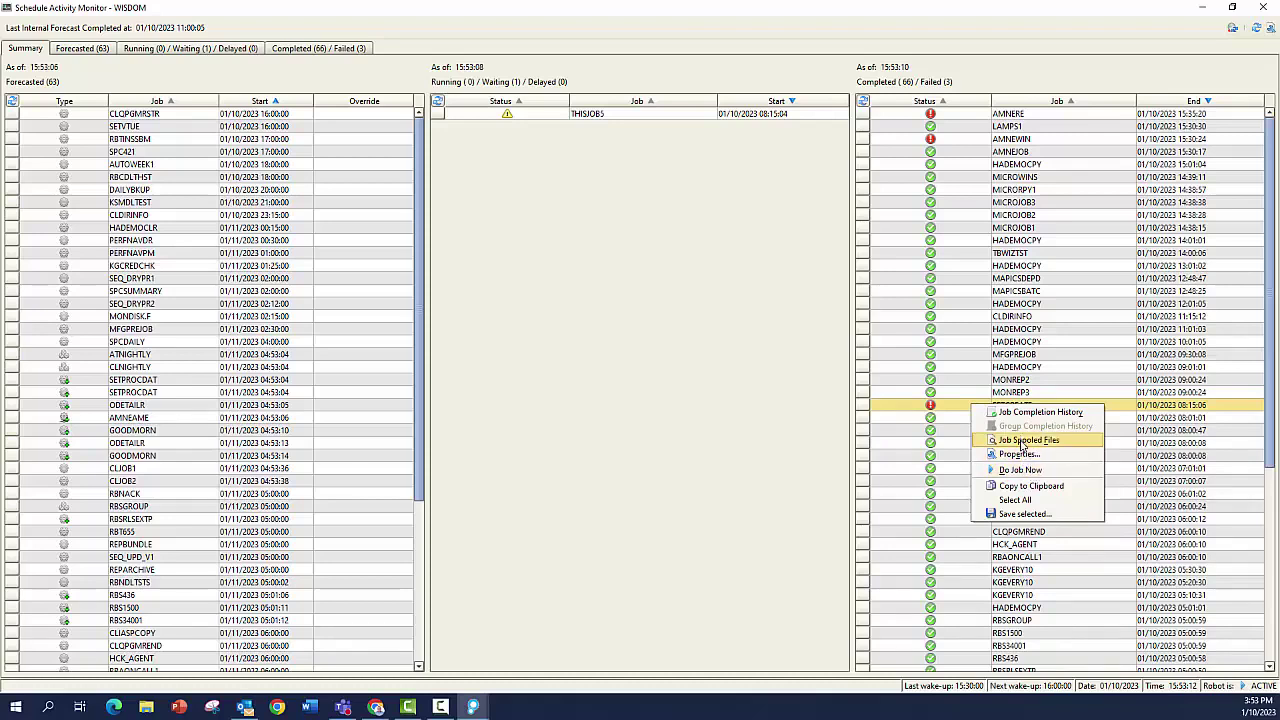
pyautogui.click(1022, 442)
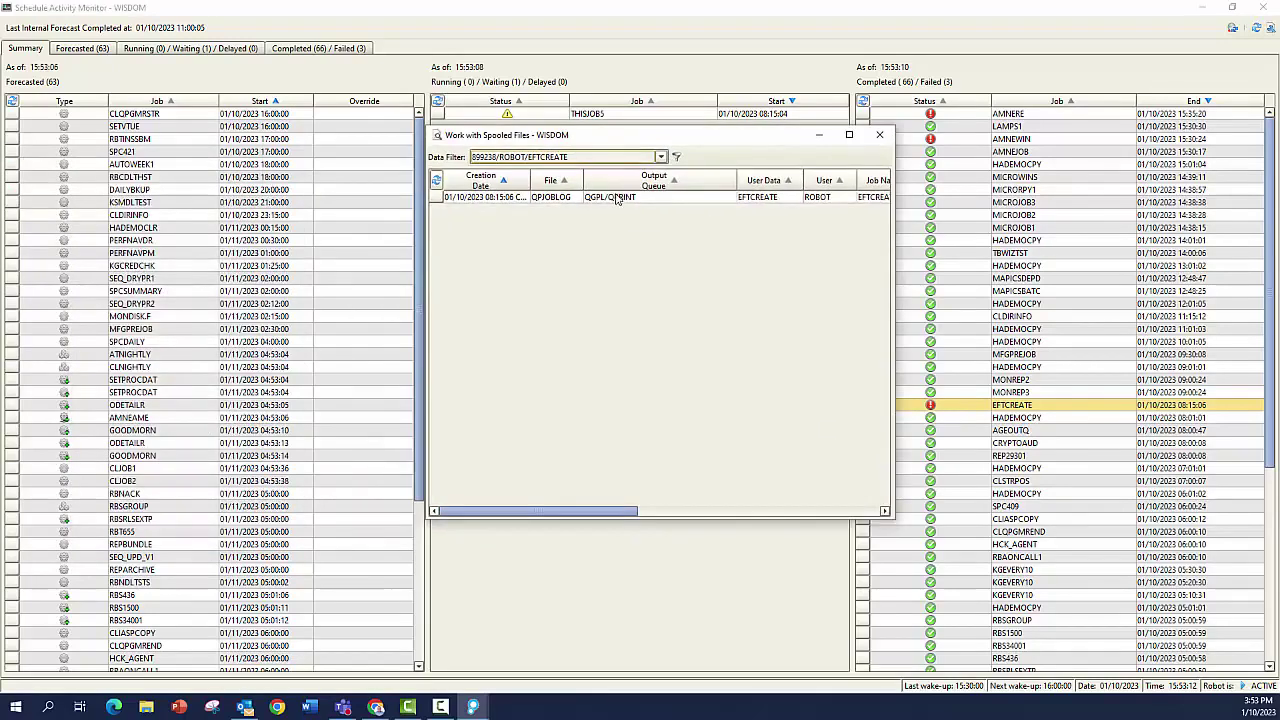
pyautogui.doubleClick(617, 197)
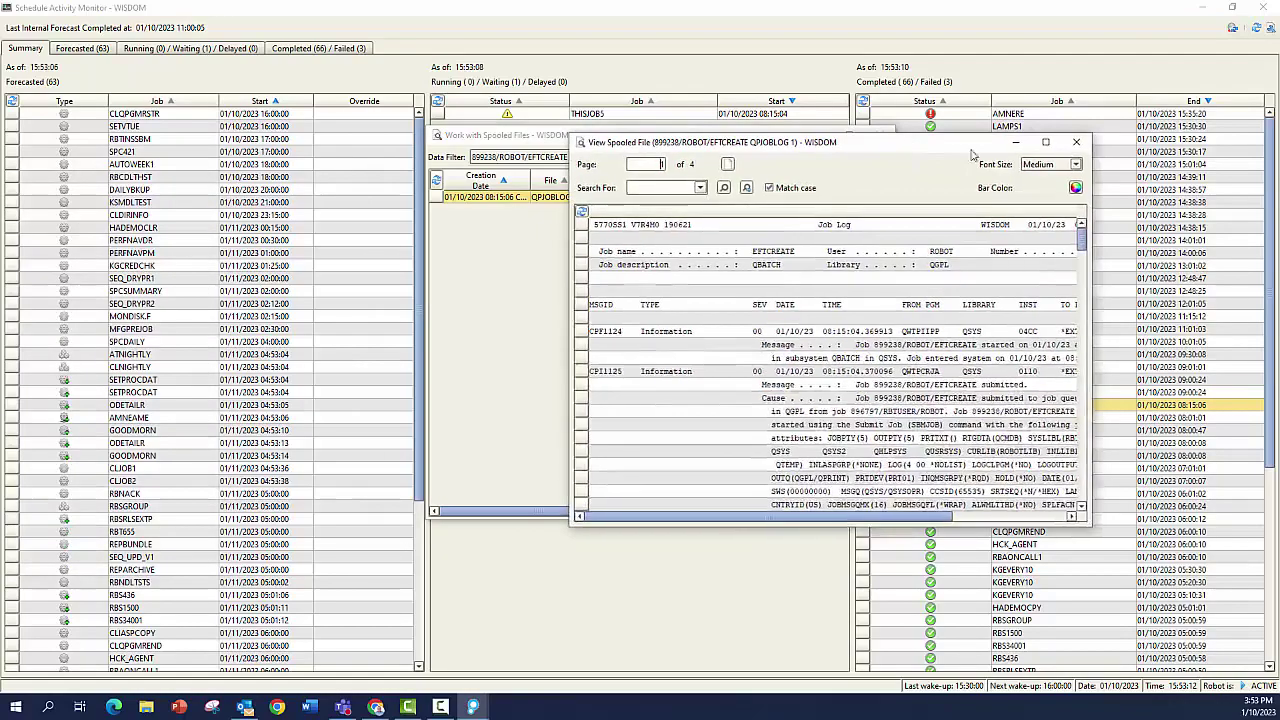
pyautogui.click(1045, 145)
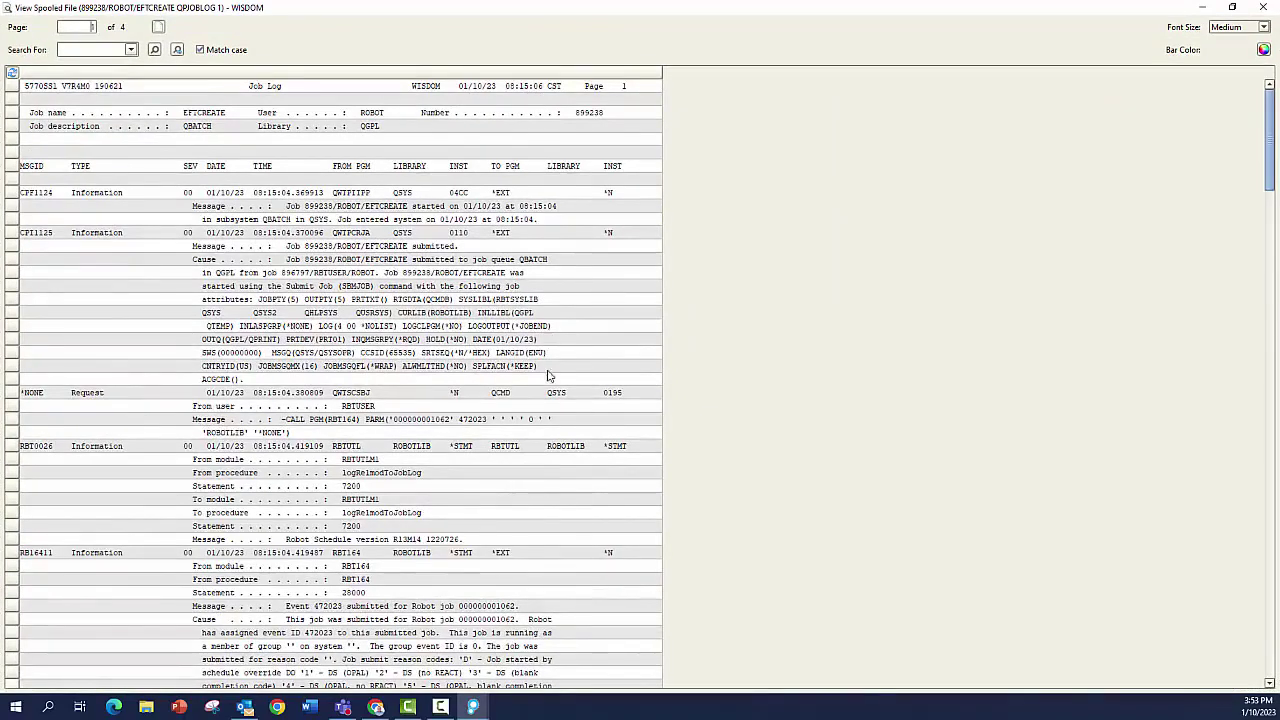
# - Read through the EFTCREATE job log for its error messages, and close the viewer and the spooled files list
pyautogui.scroll(-5, 571, 370)
pyautogui.rightClick(308, 324)
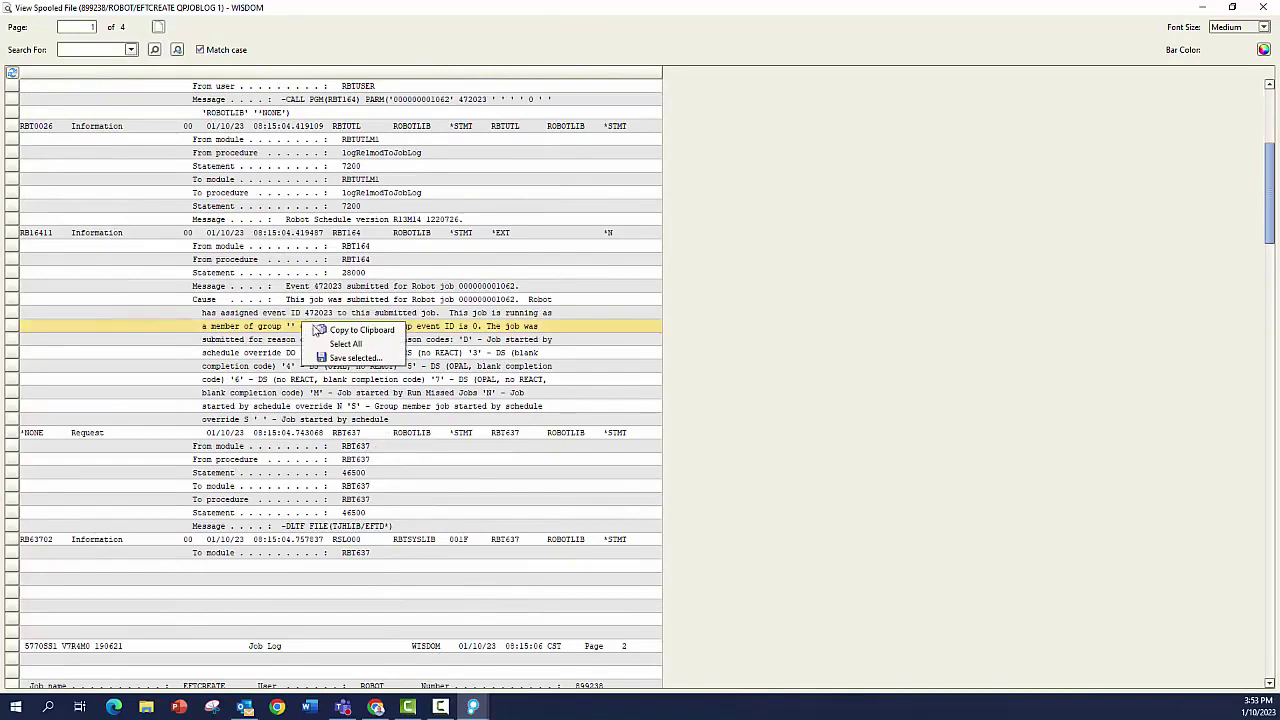
pyautogui.click(334, 343)
pyautogui.scroll(-10, 335, 360)
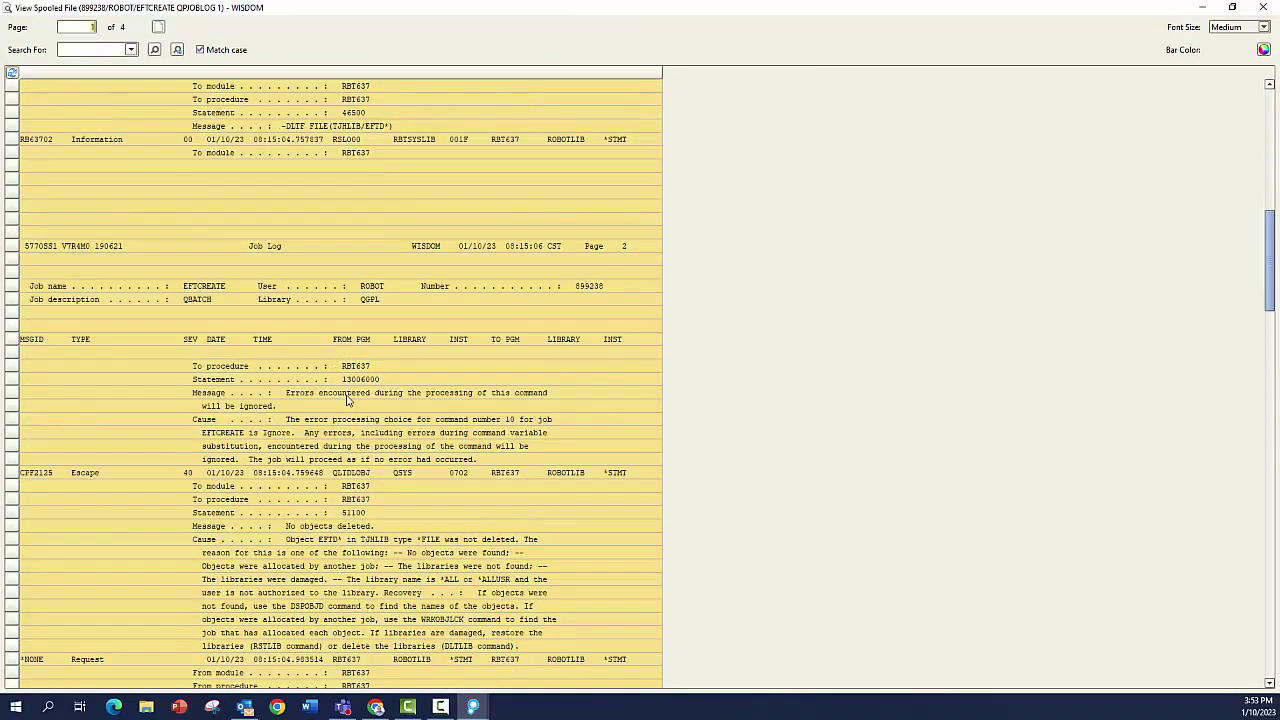
pyautogui.click(348, 398)
pyautogui.scroll(-6, 350, 400)
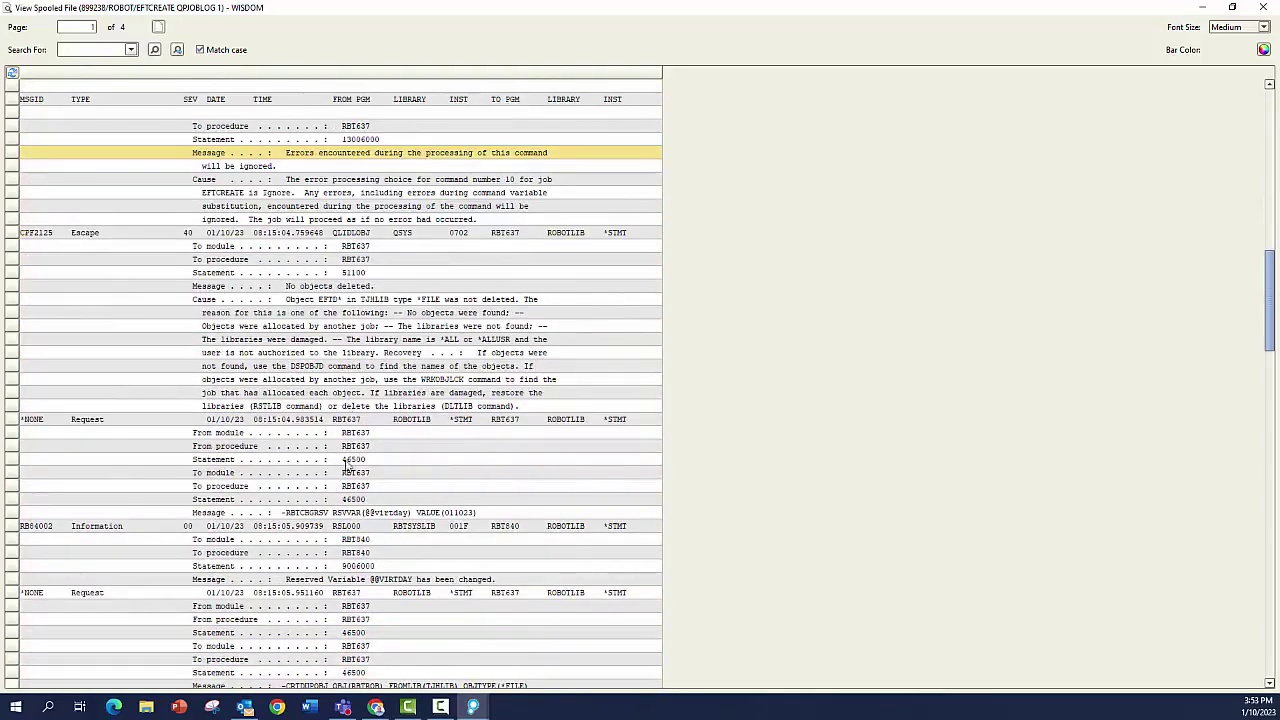
pyautogui.scroll(-3, 348, 465)
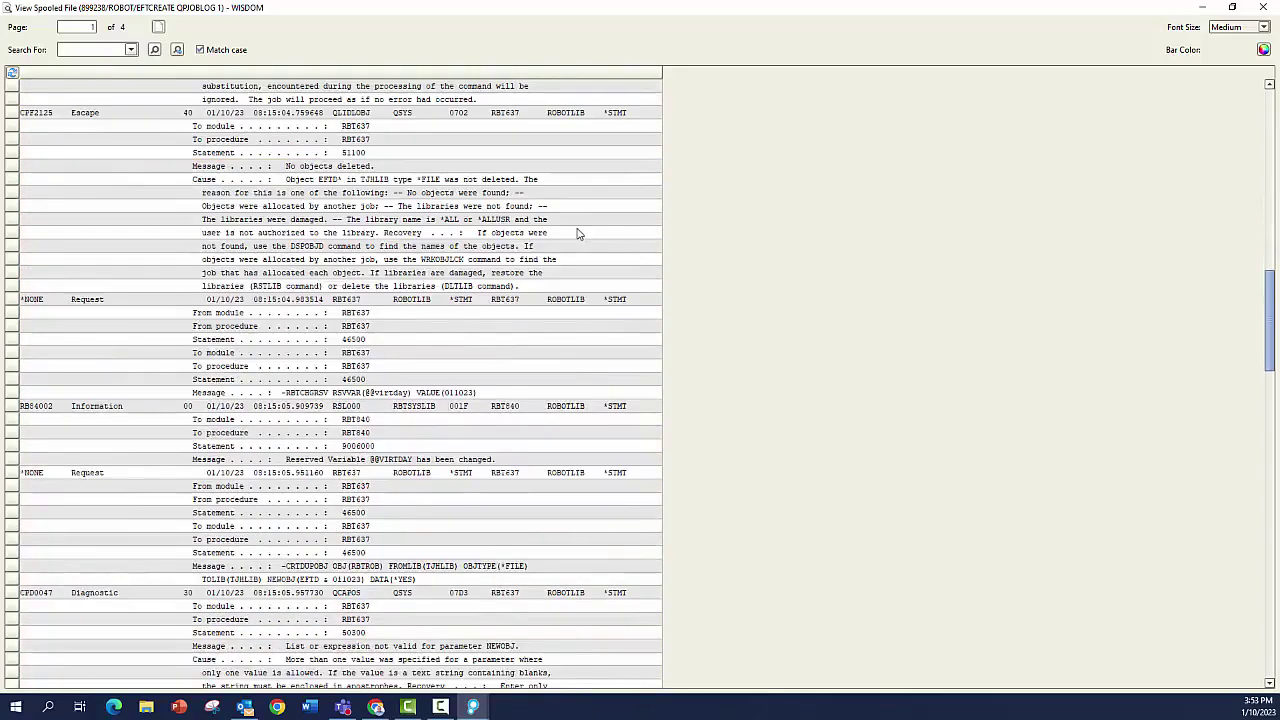
pyautogui.click(1266, 8)
pyautogui.click(880, 135)
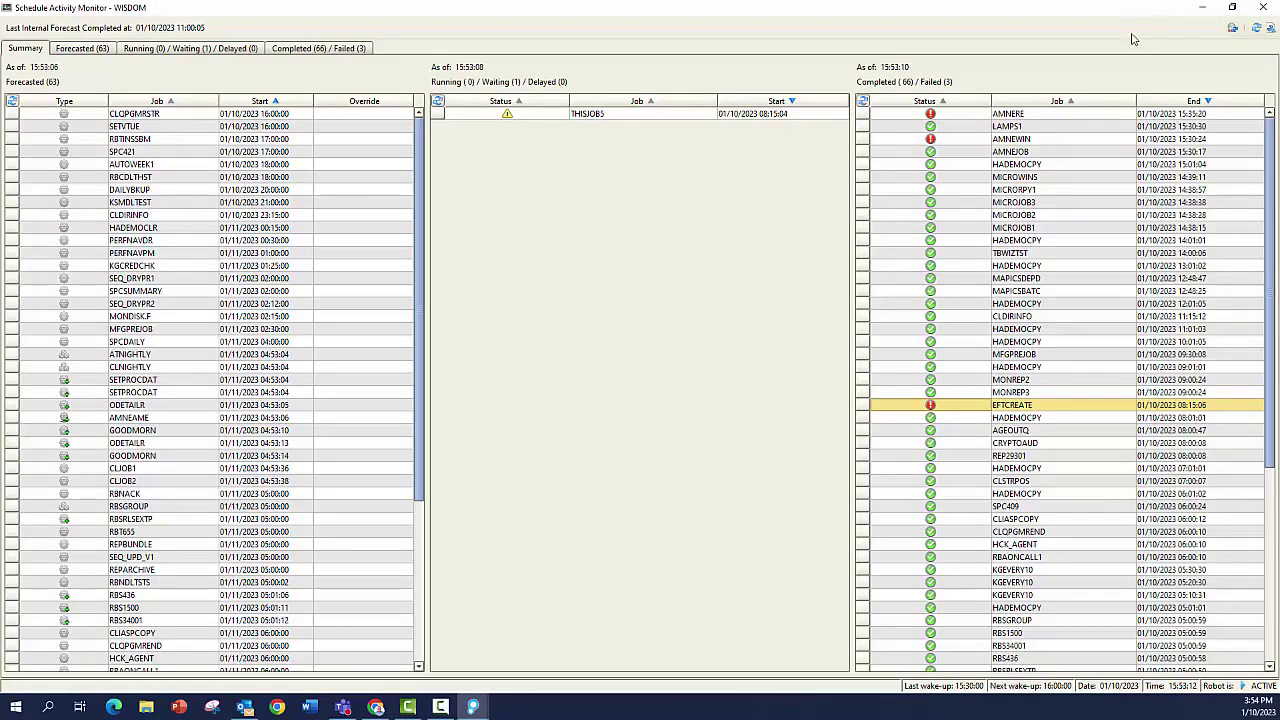
# - Run the internal forecast now and refresh the job tables, including the completed and failed jobs
pyautogui.click(1234, 29)
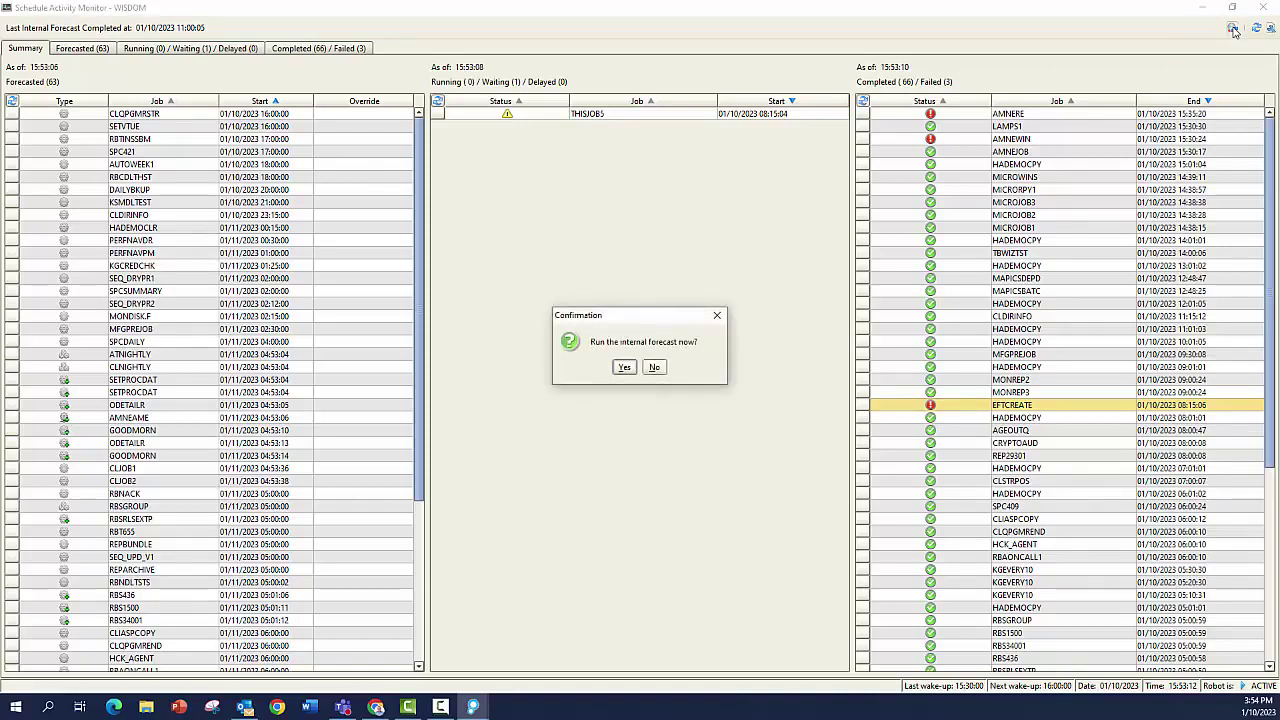
pyautogui.click(624, 368)
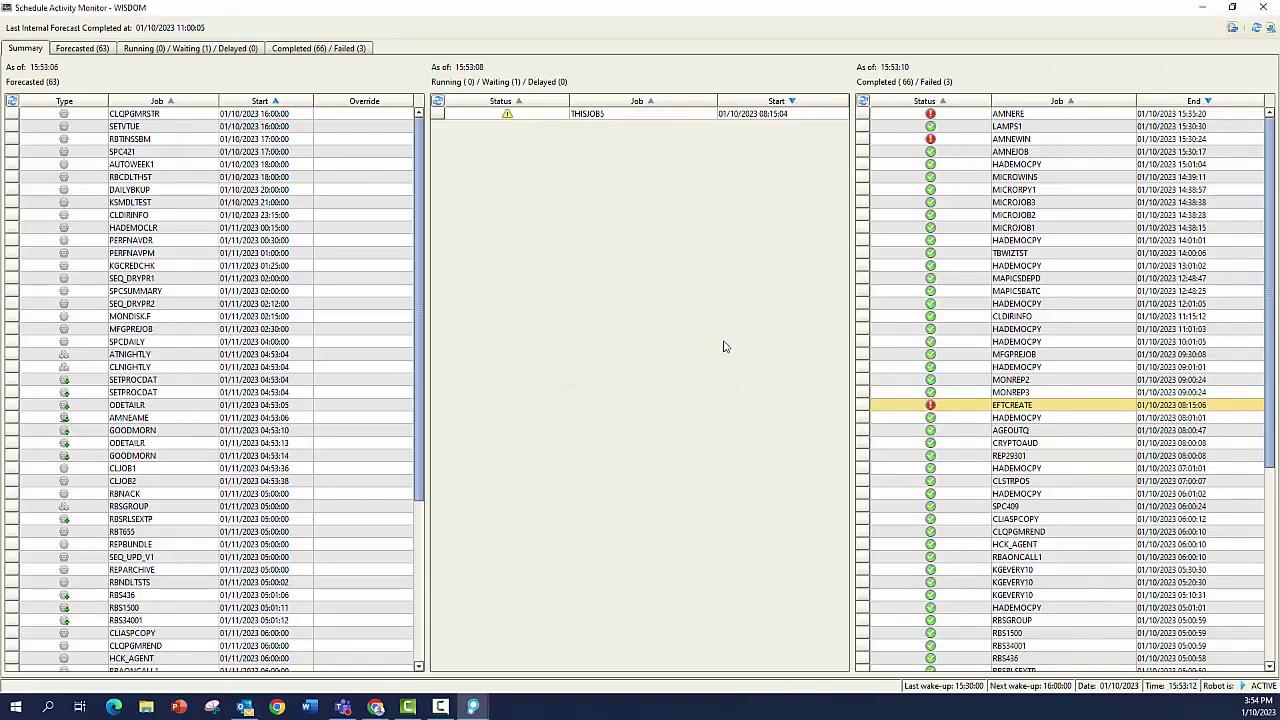
pyautogui.click(1259, 29)
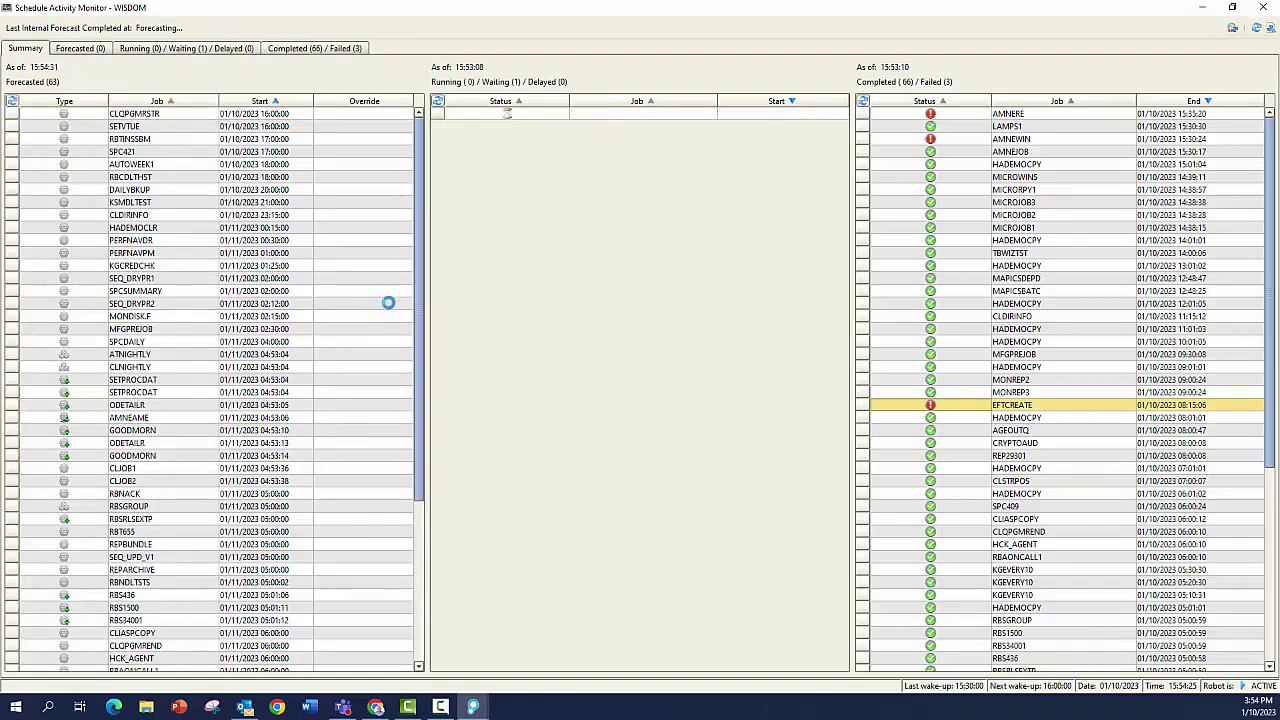
pyautogui.click(865, 100)
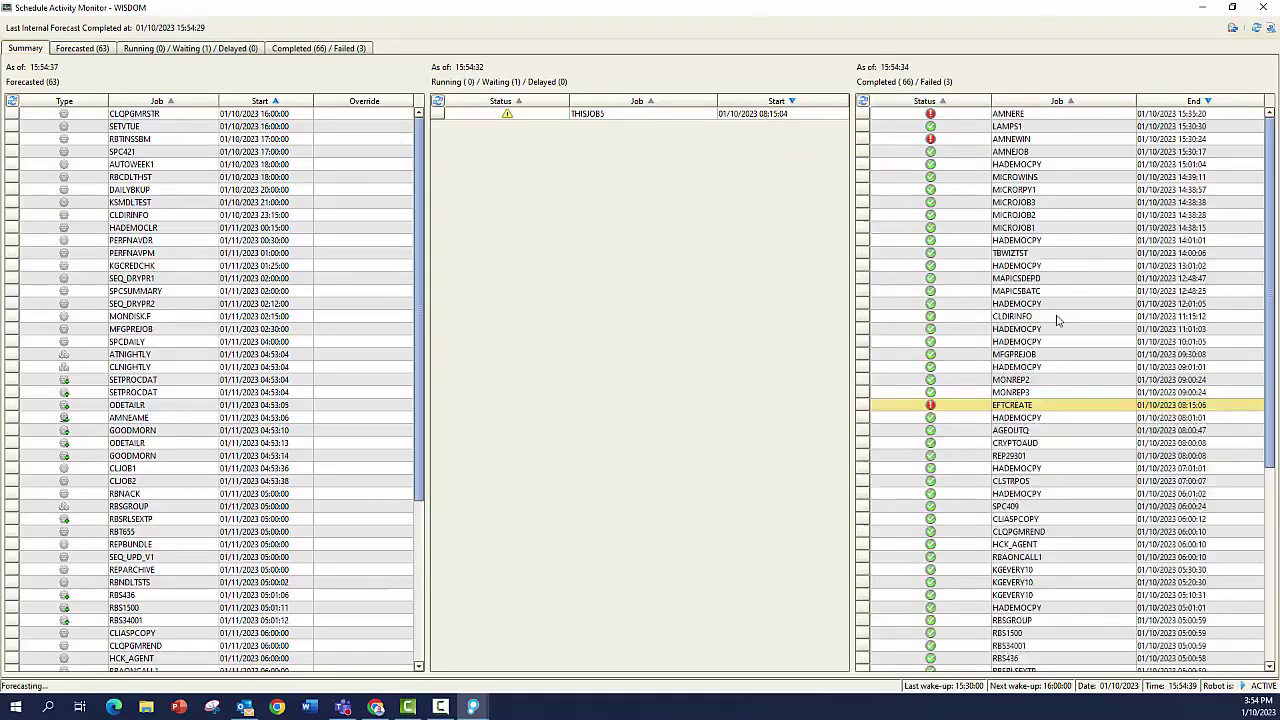
# - Select all rows in the completed and failed jobs table and try to copy them to the clipboard
pyautogui.click(890, 116)
pyautogui.rightClick(889, 114)
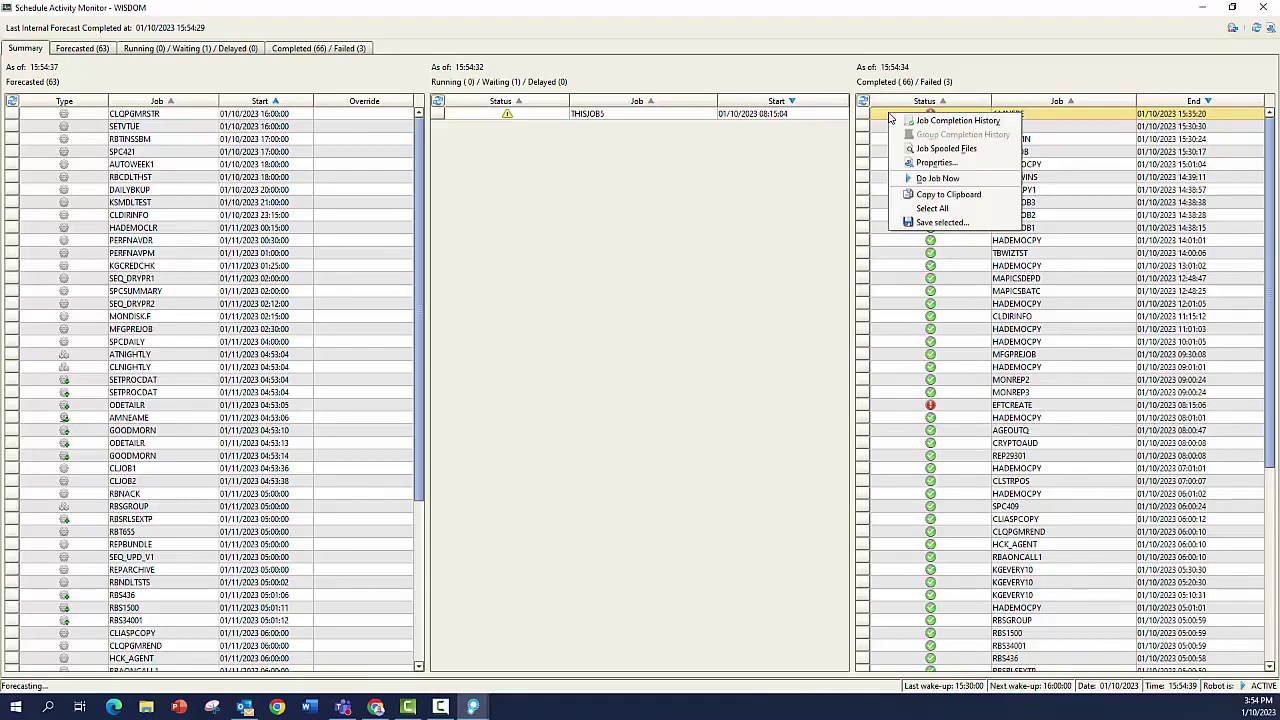
pyautogui.click(938, 207)
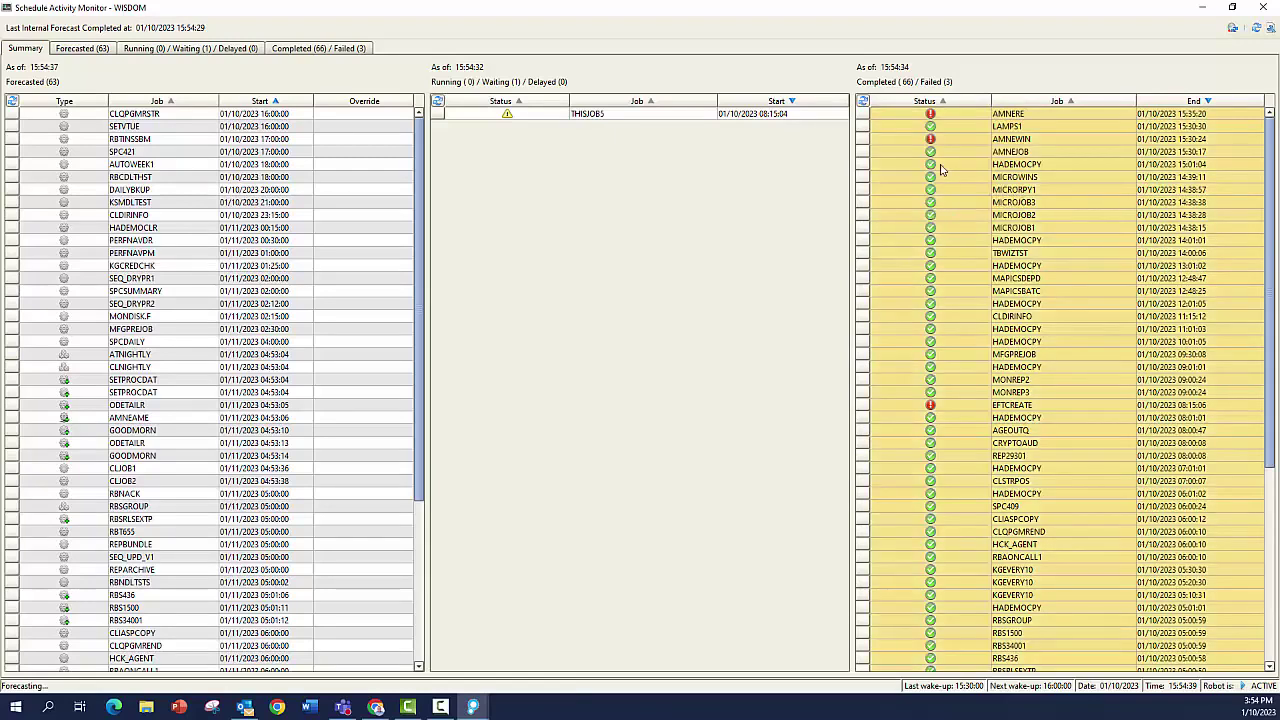
pyautogui.rightClick(942, 166)
pyautogui.click(996, 247)
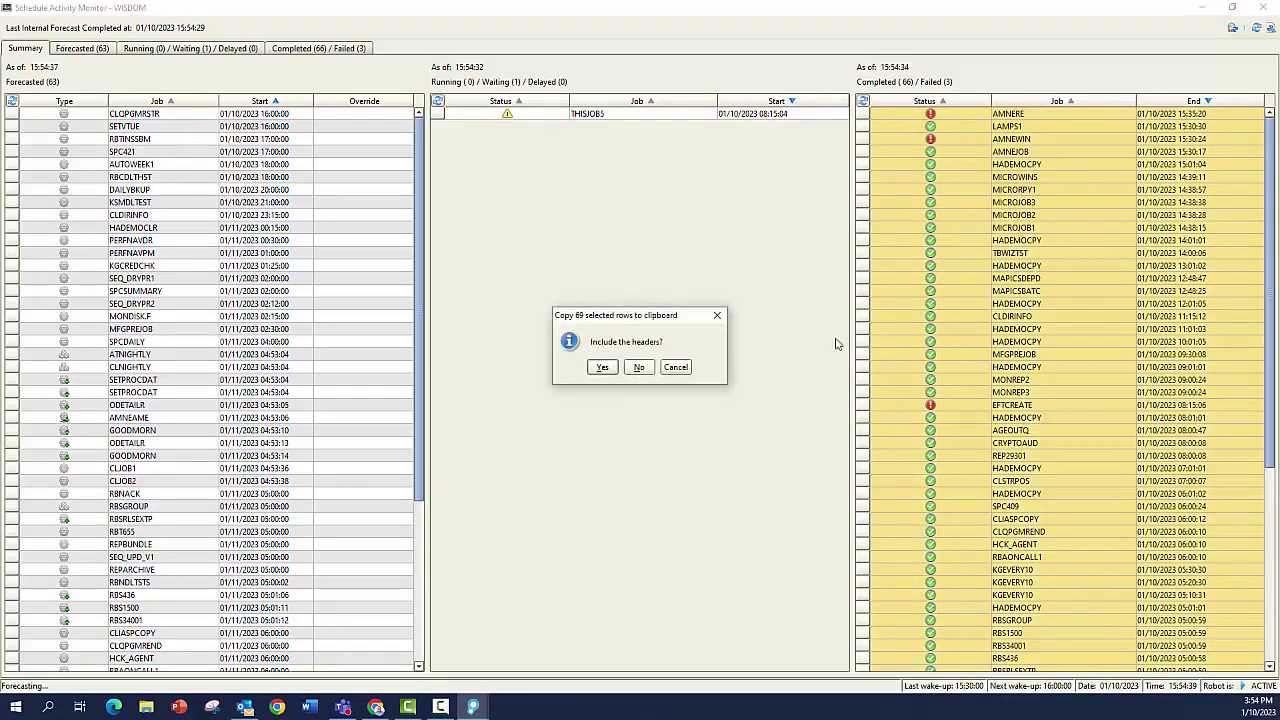
pyautogui.click(676, 368)
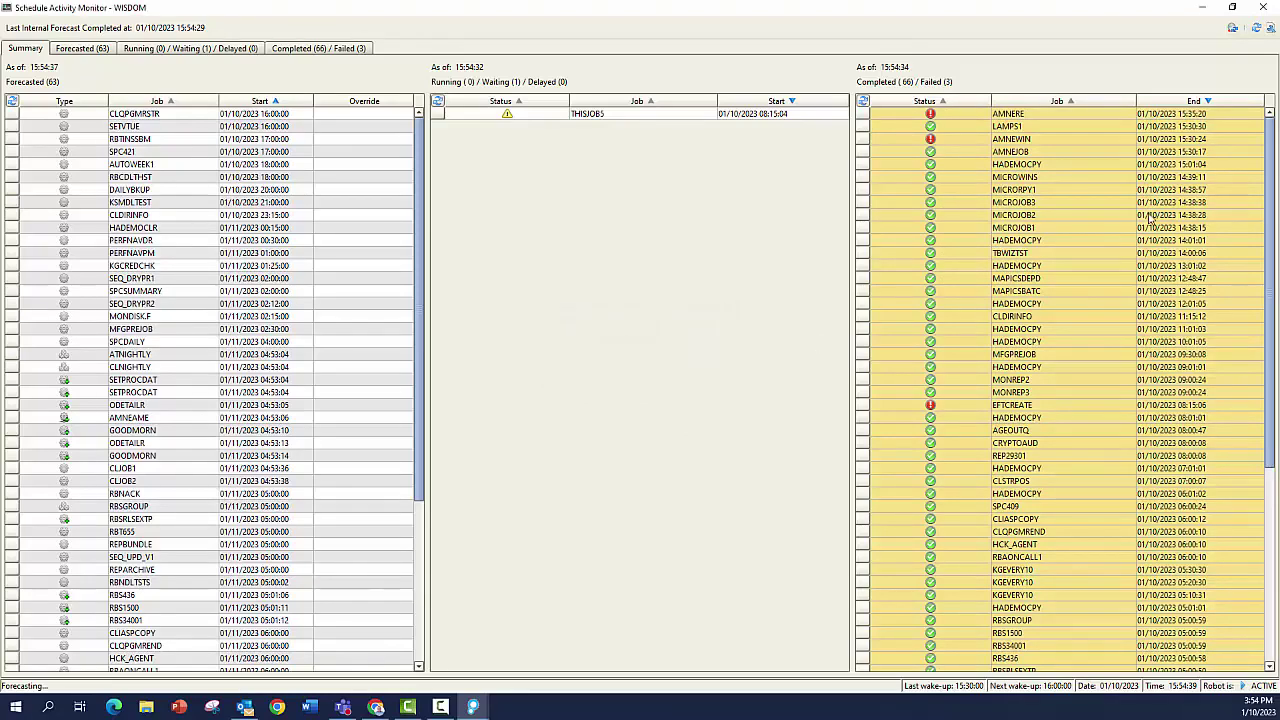
# - In the monitor preferences, keep all job types, show only Jobs Failed Today, and include forecasted jobs scheduled with the EVERY option
pyautogui.click(1271, 28)
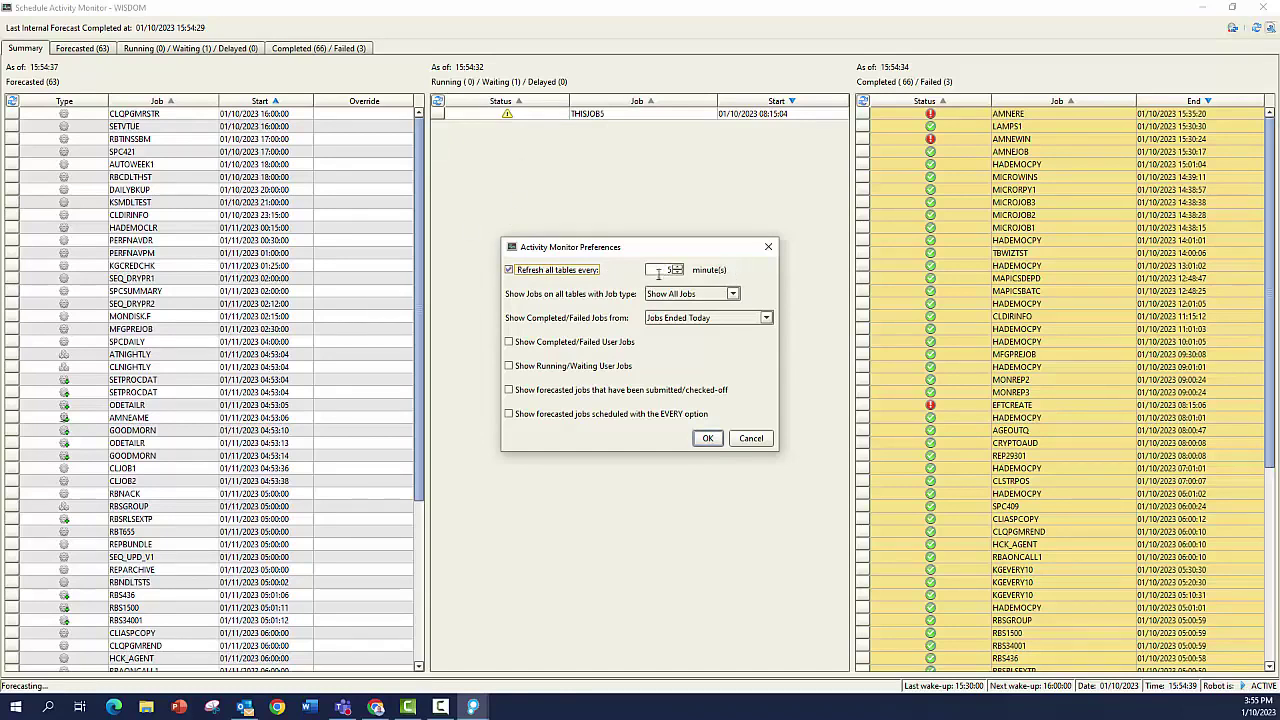
pyautogui.click(734, 294)
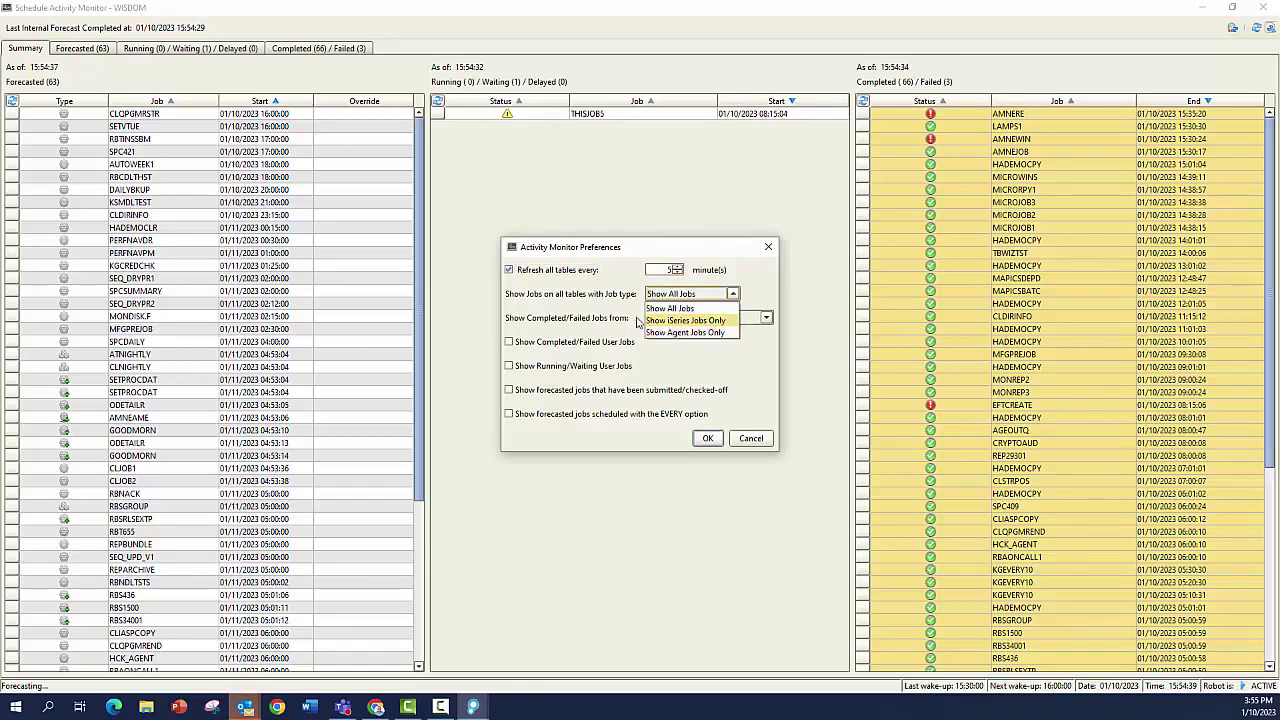
pyautogui.click(571, 307)
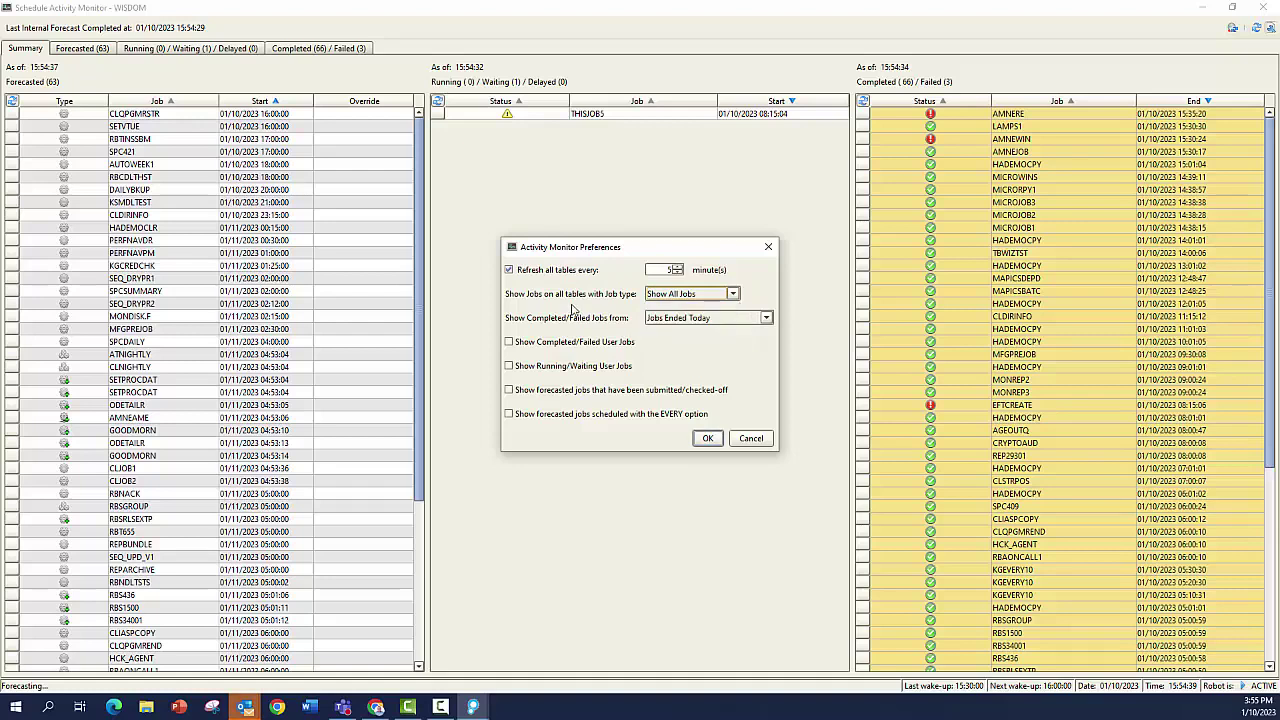
pyautogui.click(767, 319)
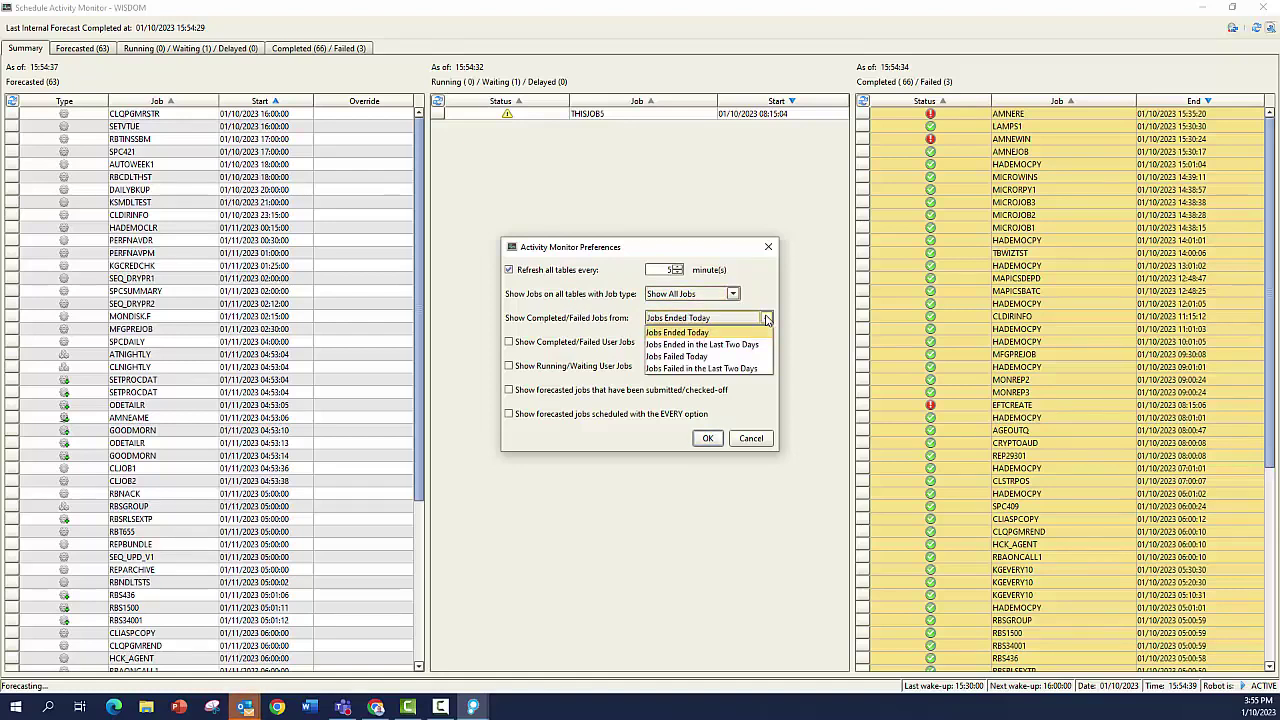
pyautogui.click(695, 358)
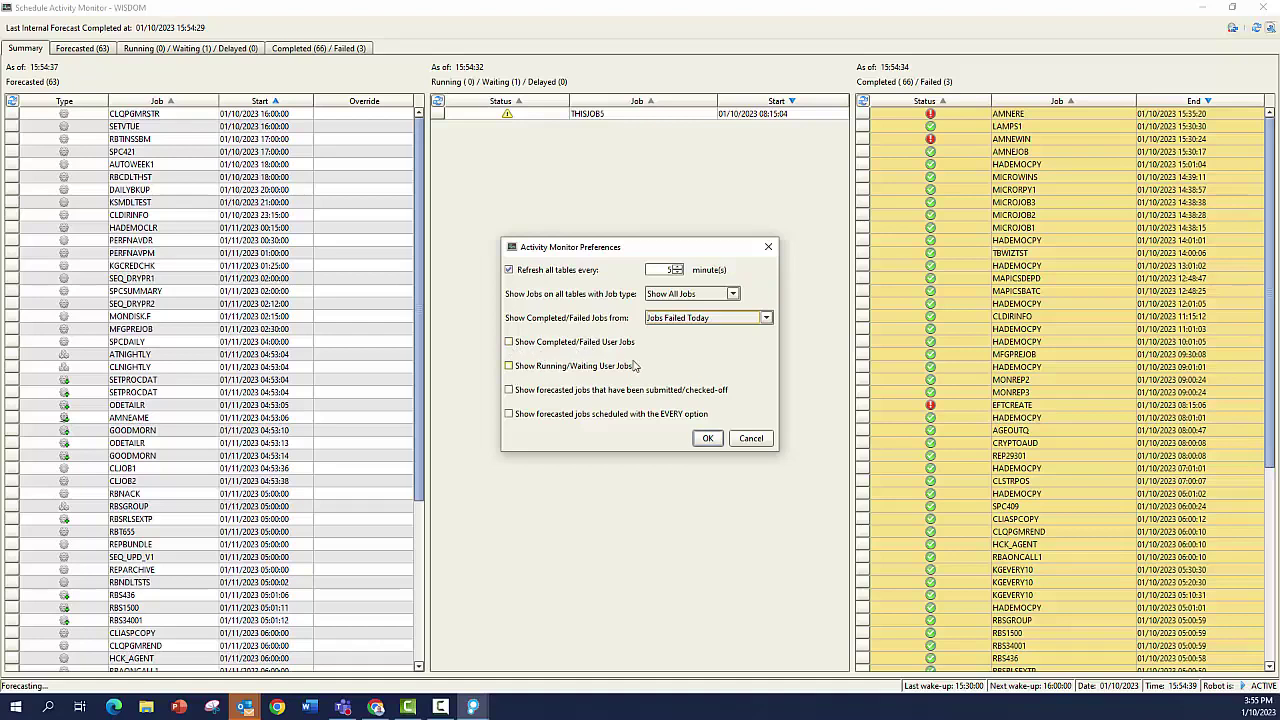
pyautogui.click(508, 415)
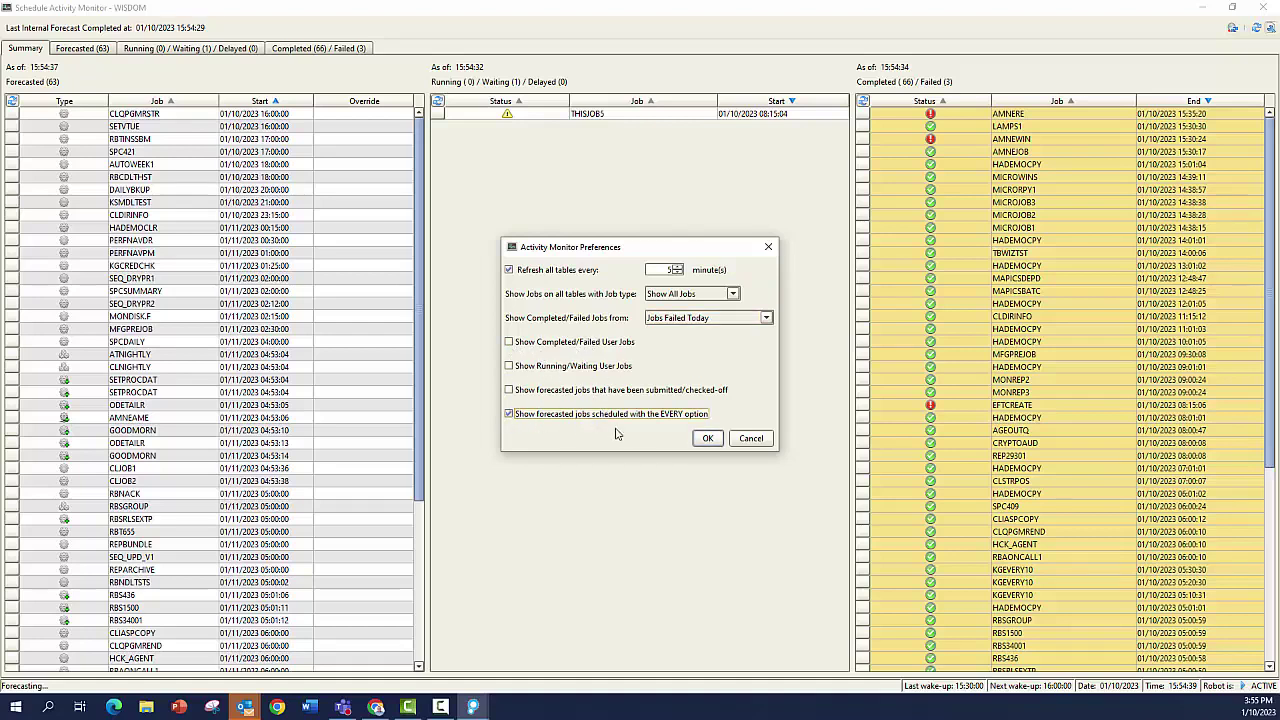
pyautogui.click(707, 438)
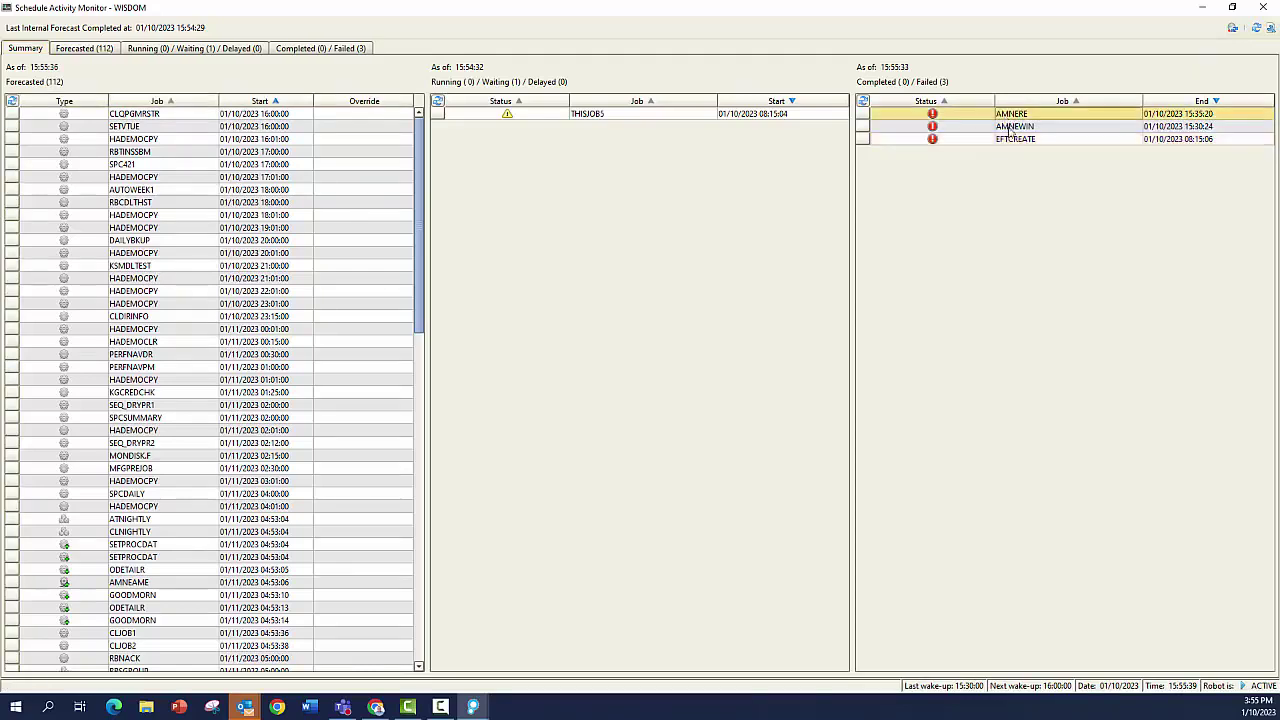
# - Restore the completed/failed jobs preference to Jobs Ended Today and stop showing forecasted jobs scheduled with the EVERY option
pyautogui.click(1270, 28)
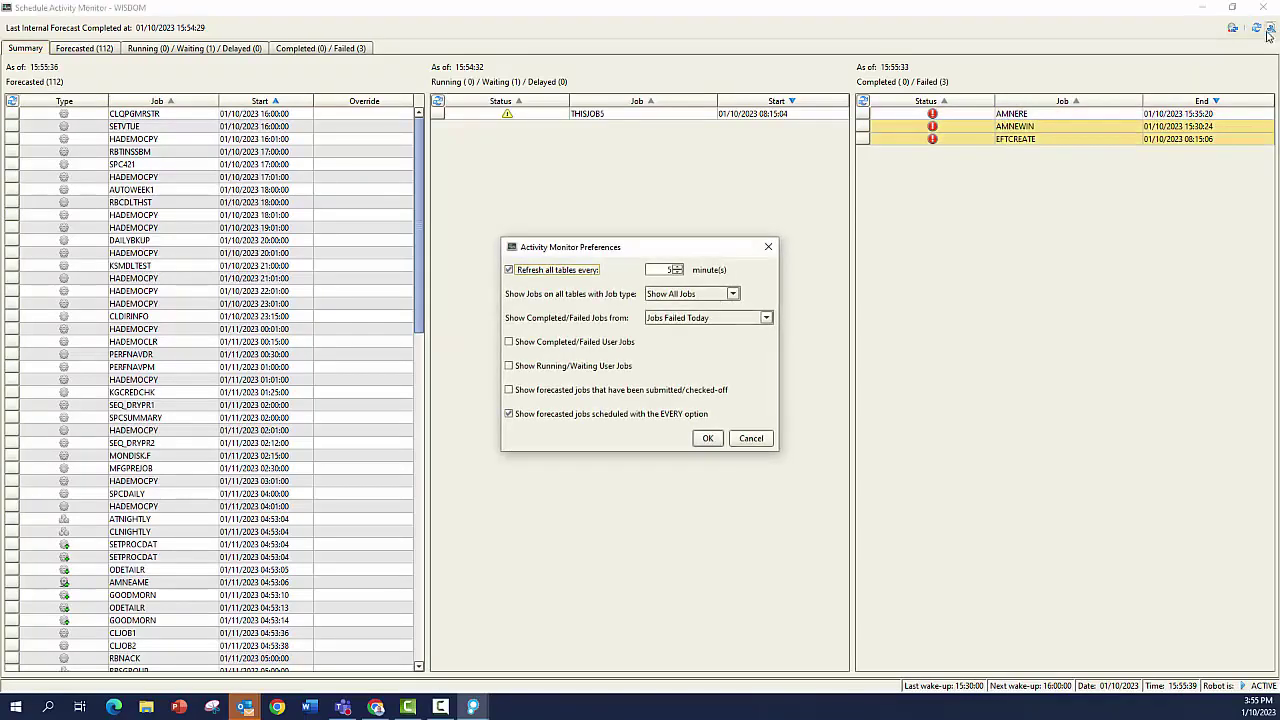
pyautogui.click(729, 317)
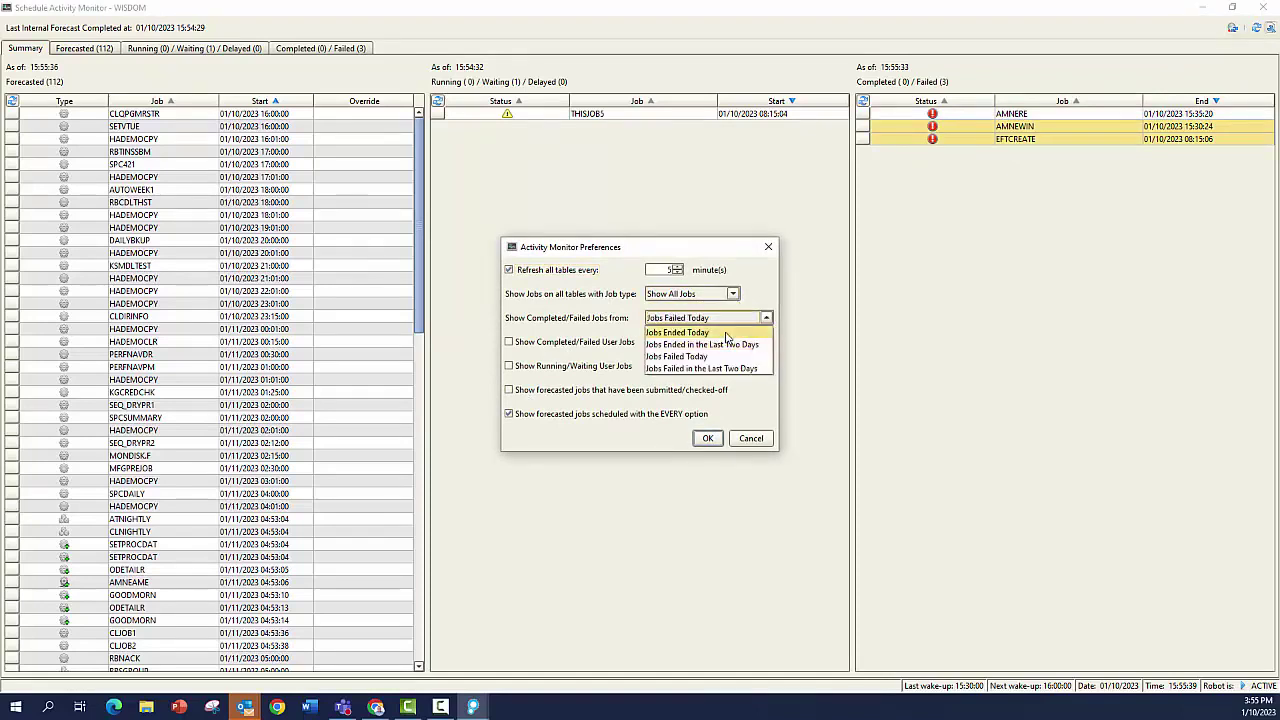
pyautogui.click(727, 334)
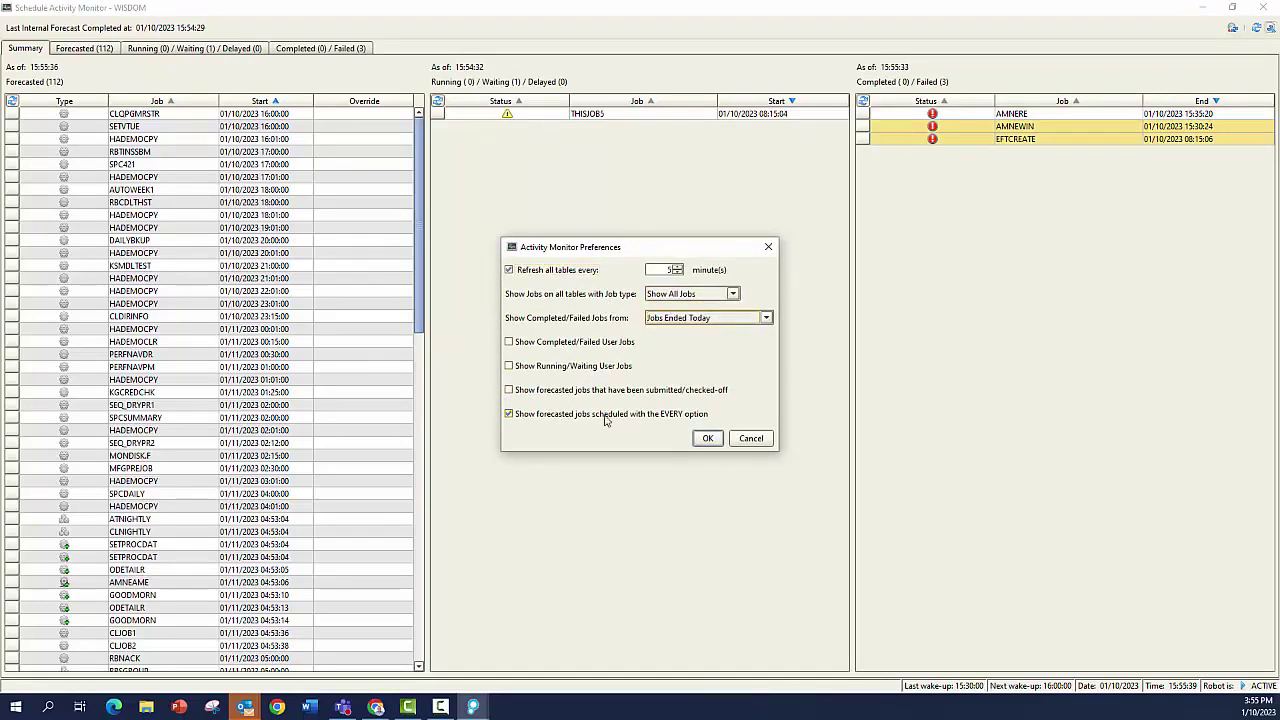
pyautogui.click(706, 439)
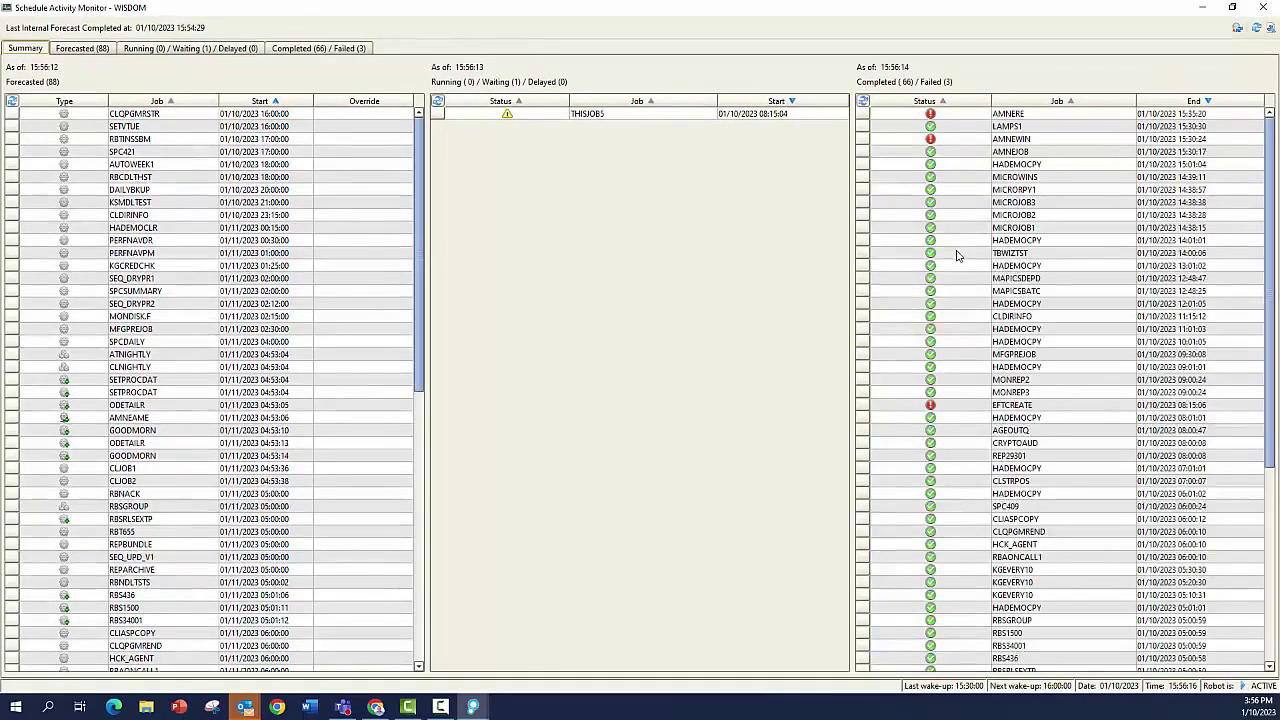
# - Look through the refreshed completed and failed jobs list, and close the Schedule Activity Monitor
pyautogui.scroll(-4, 975, 325)
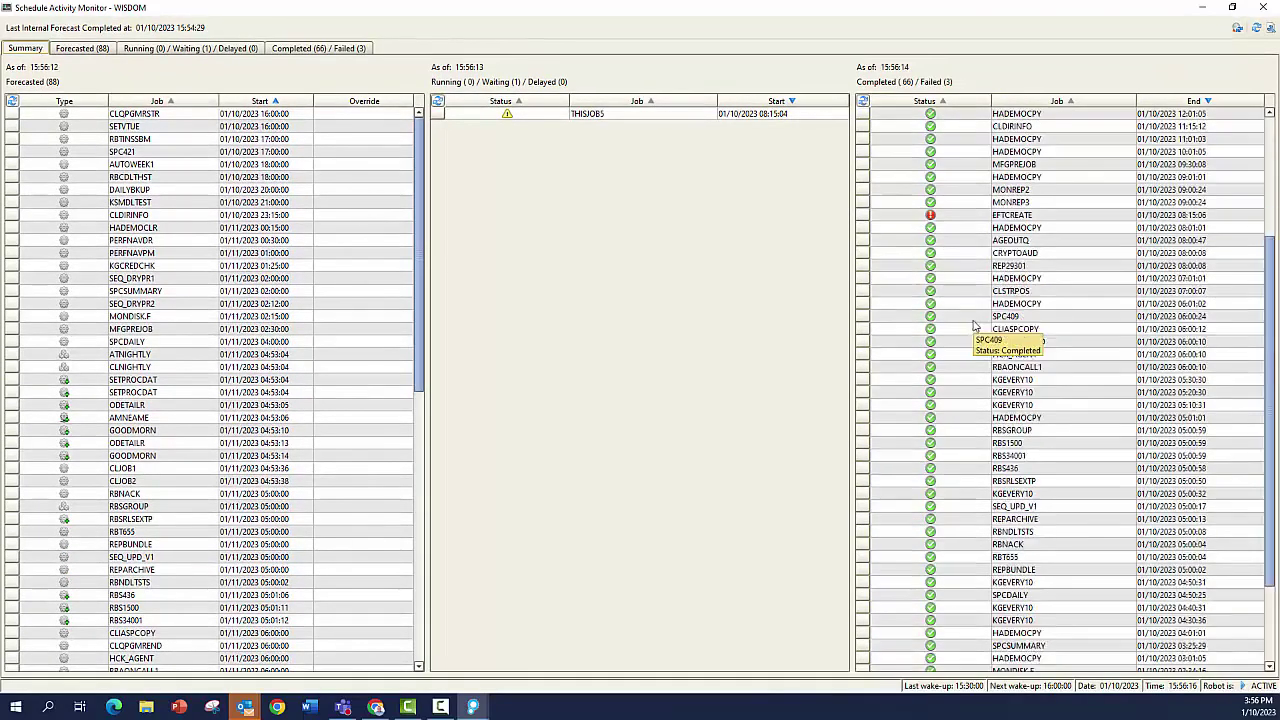
pyautogui.scroll(4, 975, 335)
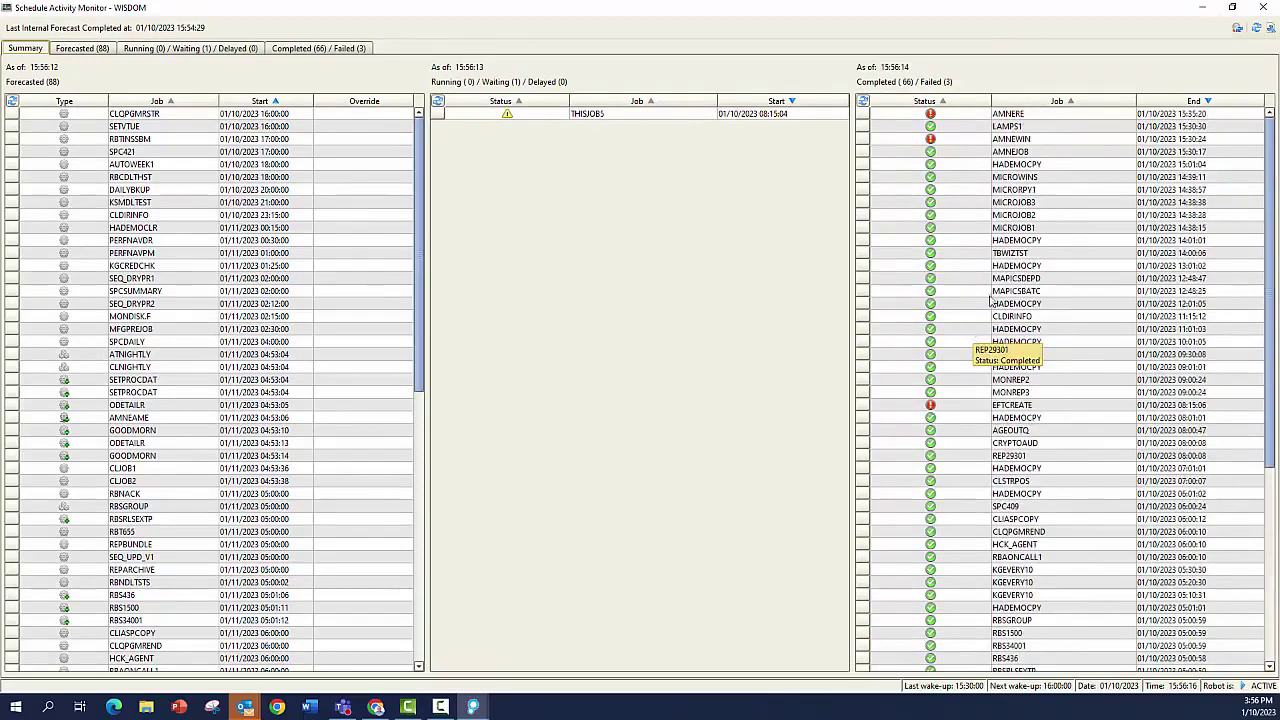
pyautogui.click(958, 242)
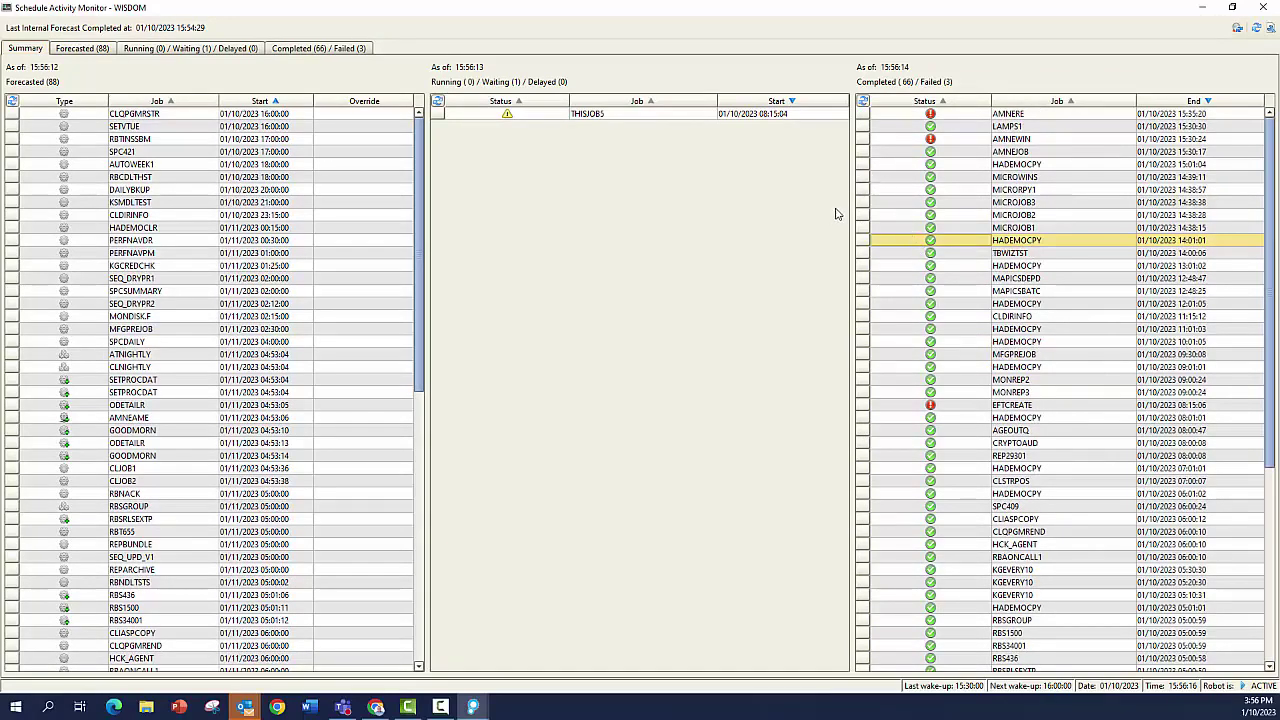
pyautogui.click(1266, 7)
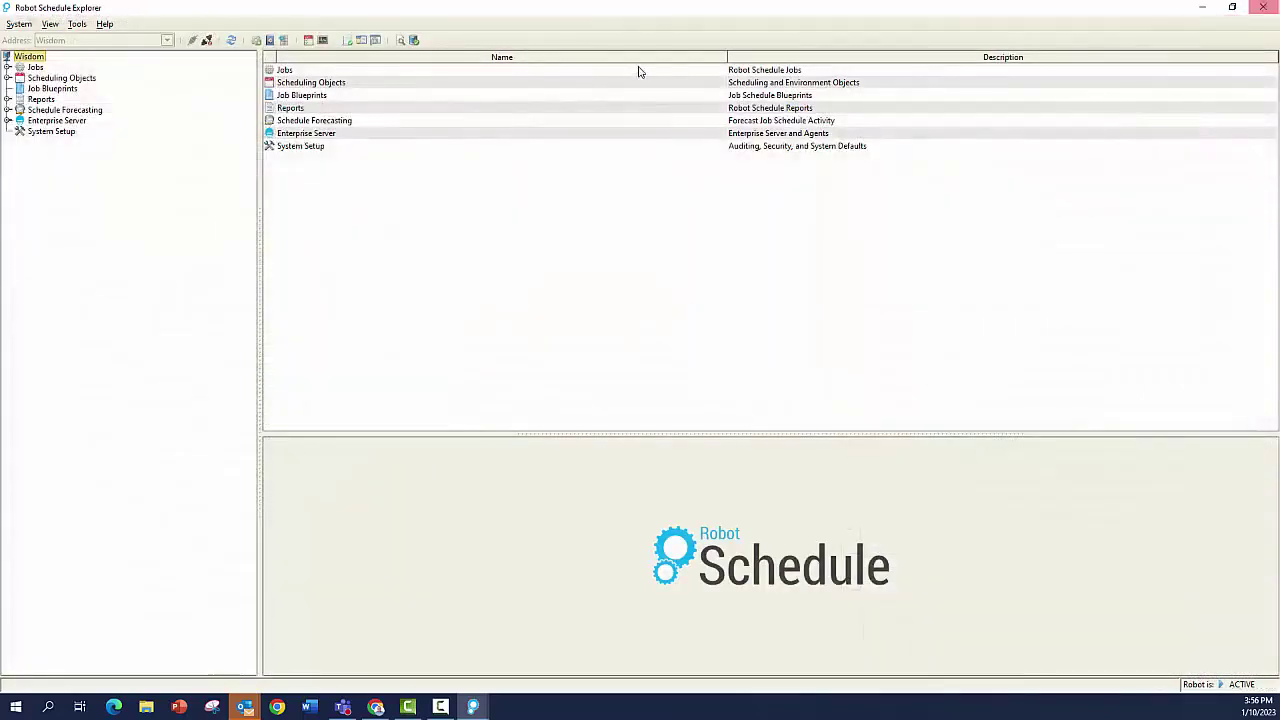
# - Locate the Schedule Activity Monitor command for the Wisdom system and for the ACCOUNTING application, and collapse the applications list
pyautogui.click(323, 40)
pyautogui.rightClick(8, 57)
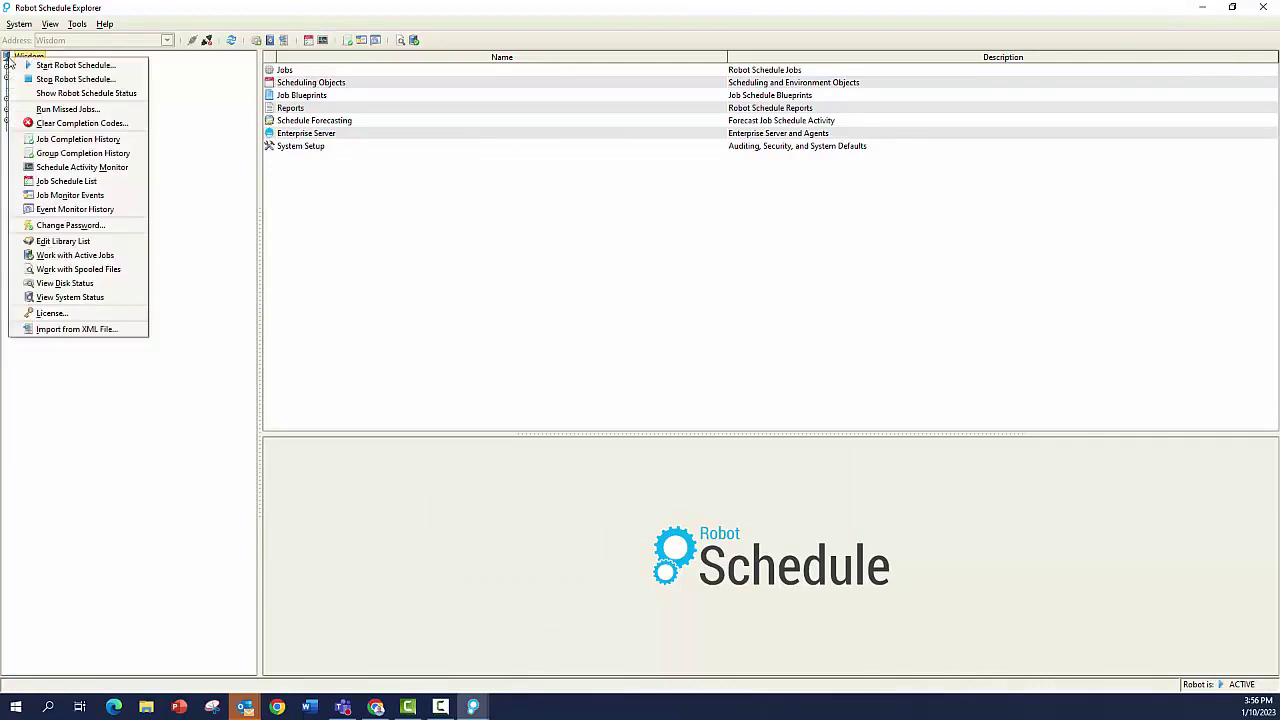
pyautogui.click(90, 167)
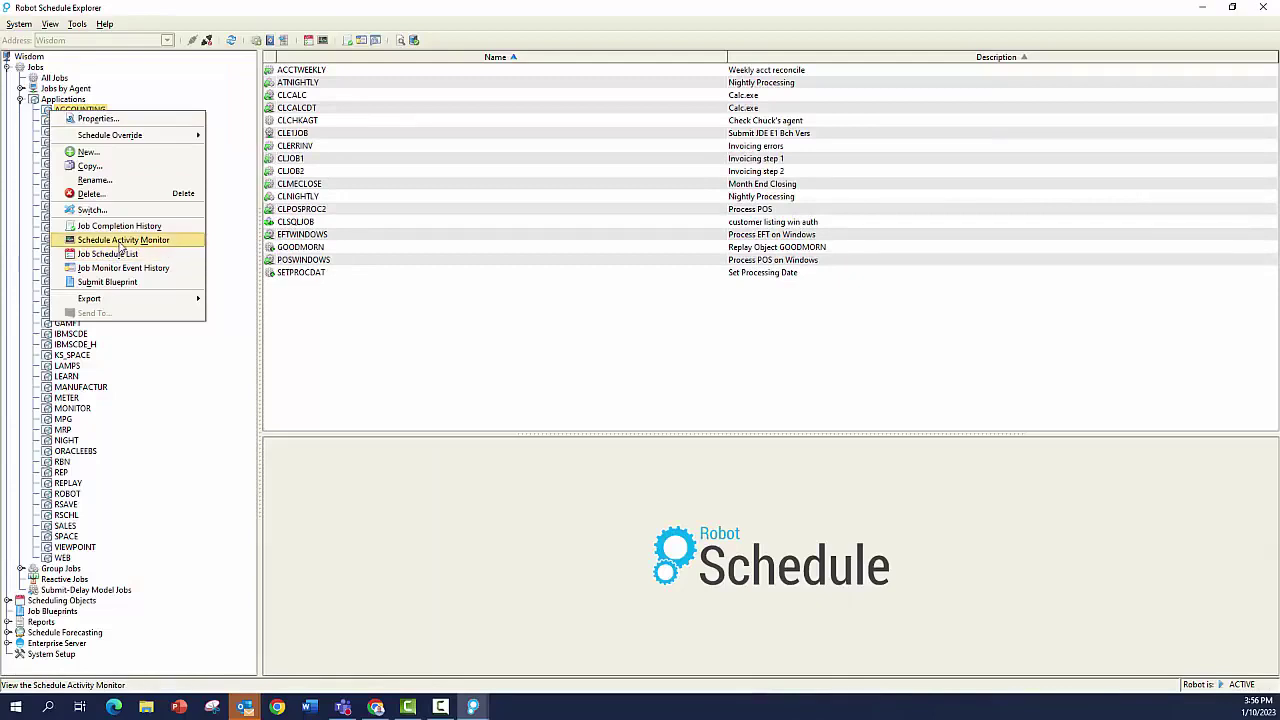
pyautogui.click(21, 100)
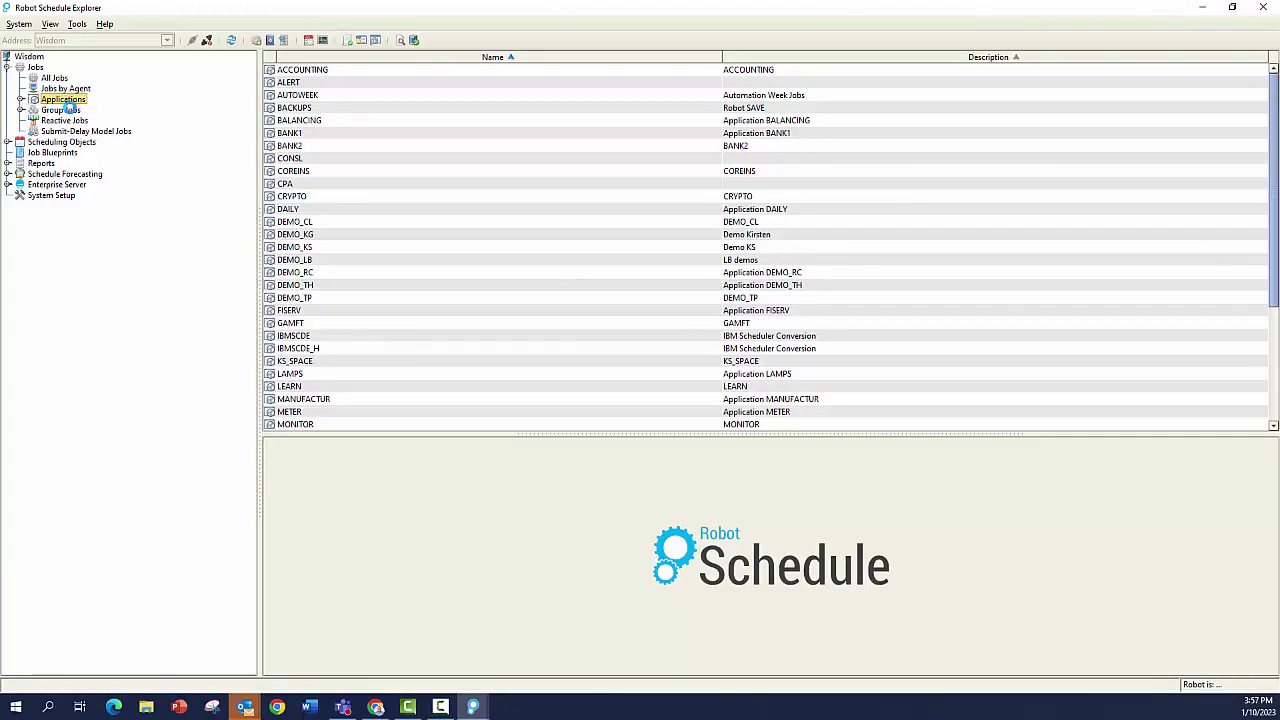
# - Check the group jobs and reactive jobs, and locate the Schedule Activity Monitor command for the ATNIGHTLY job
pyautogui.rightClick(63, 111)
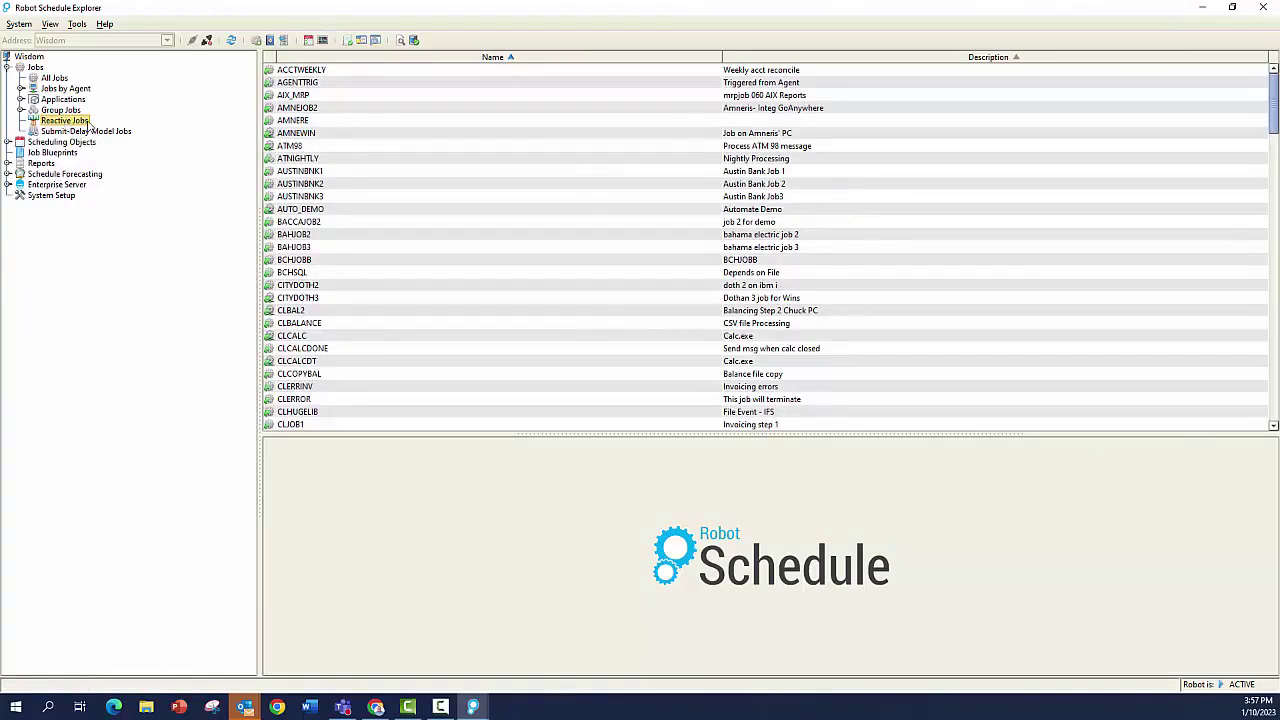
pyautogui.rightClick(278, 164)
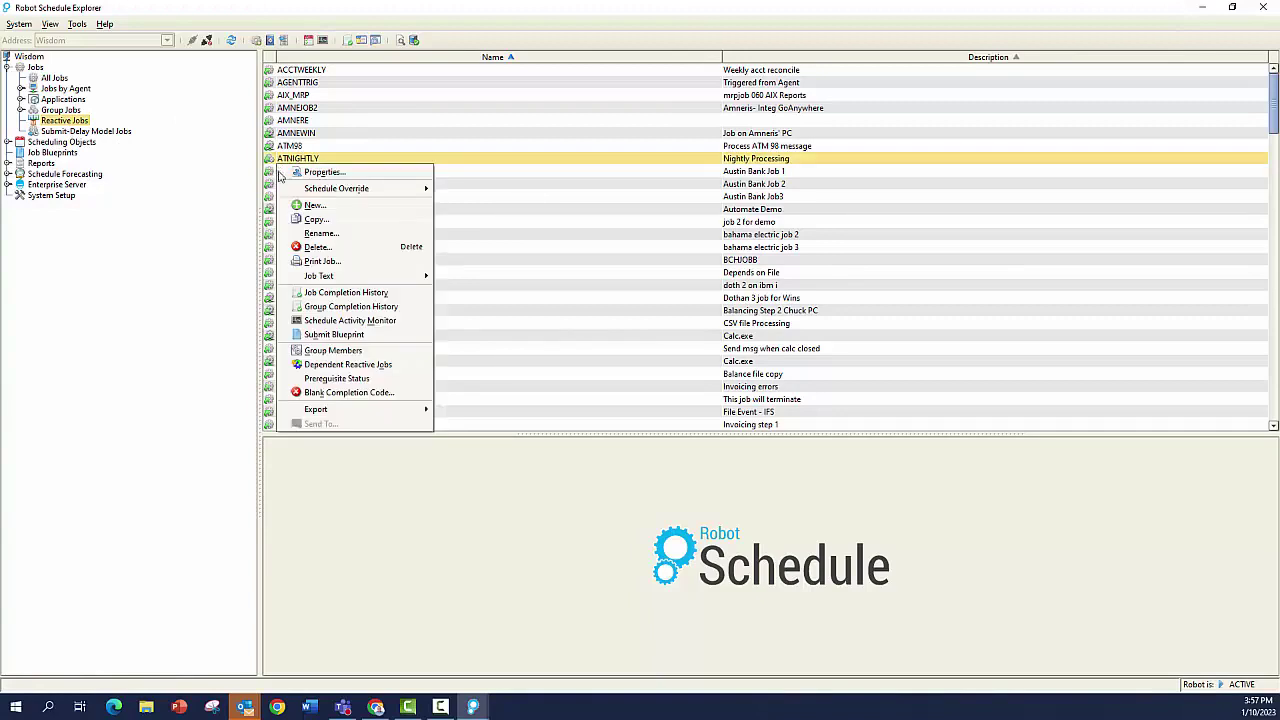
pyautogui.click(339, 320)
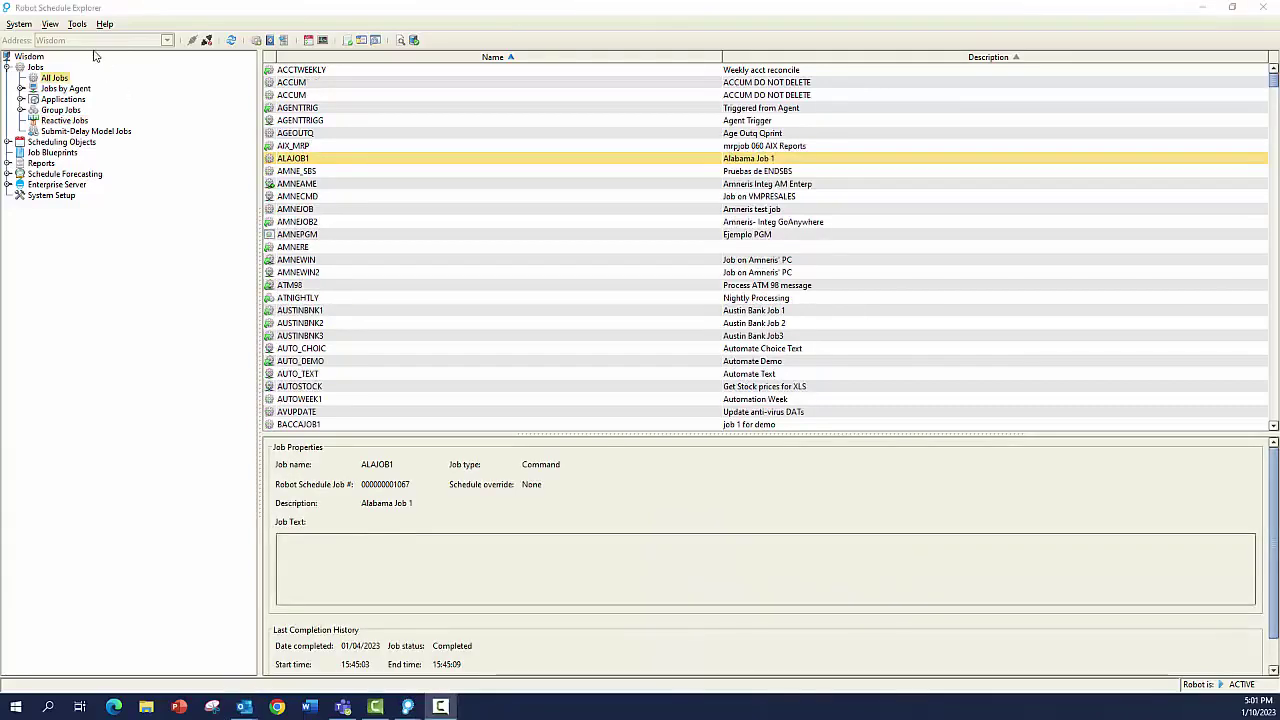
# - Enable the general preference that opens the Schedule Activity Monitor on connect, and save the preferences
pyautogui.click(77, 25)
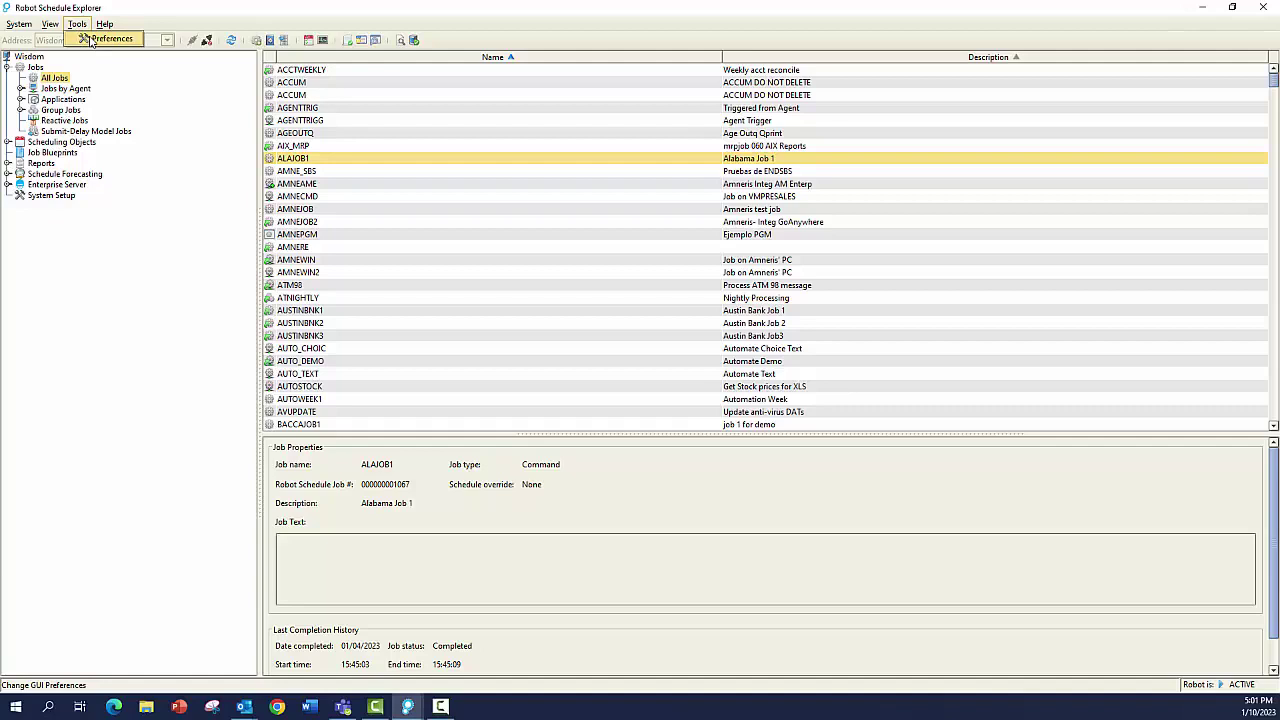
pyautogui.click(105, 39)
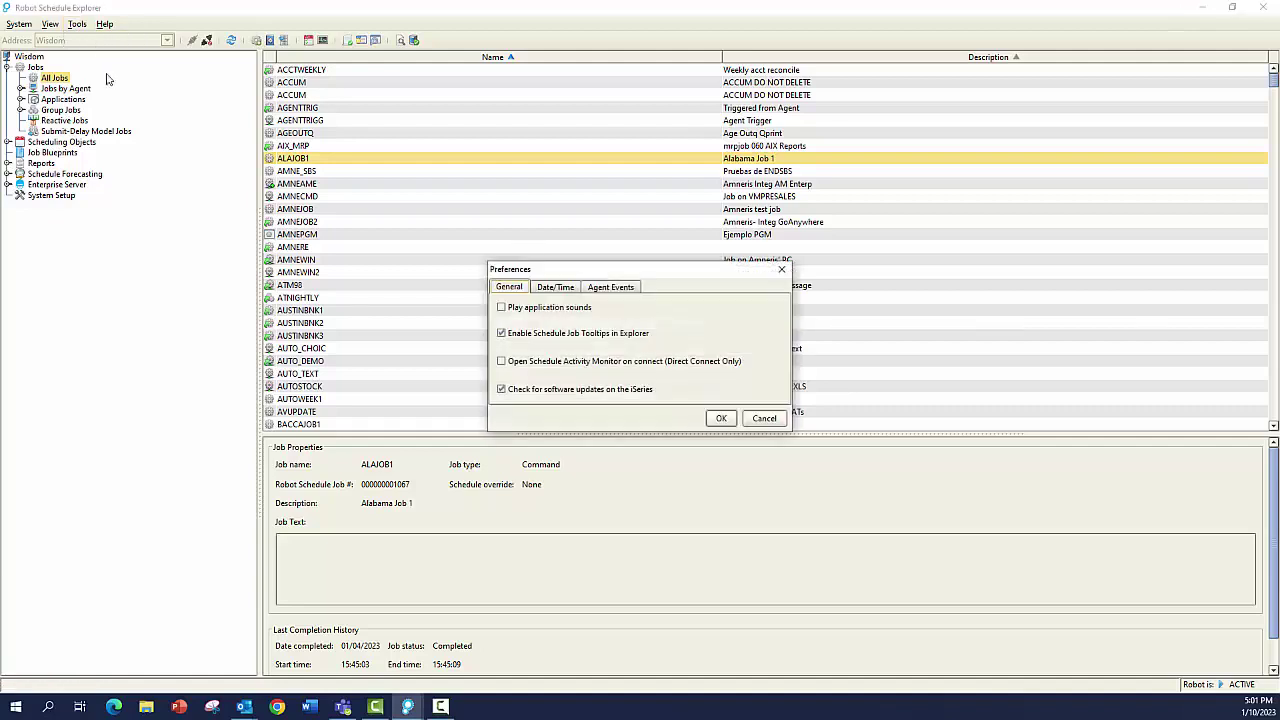
pyautogui.click(503, 364)
pyautogui.click(722, 419)
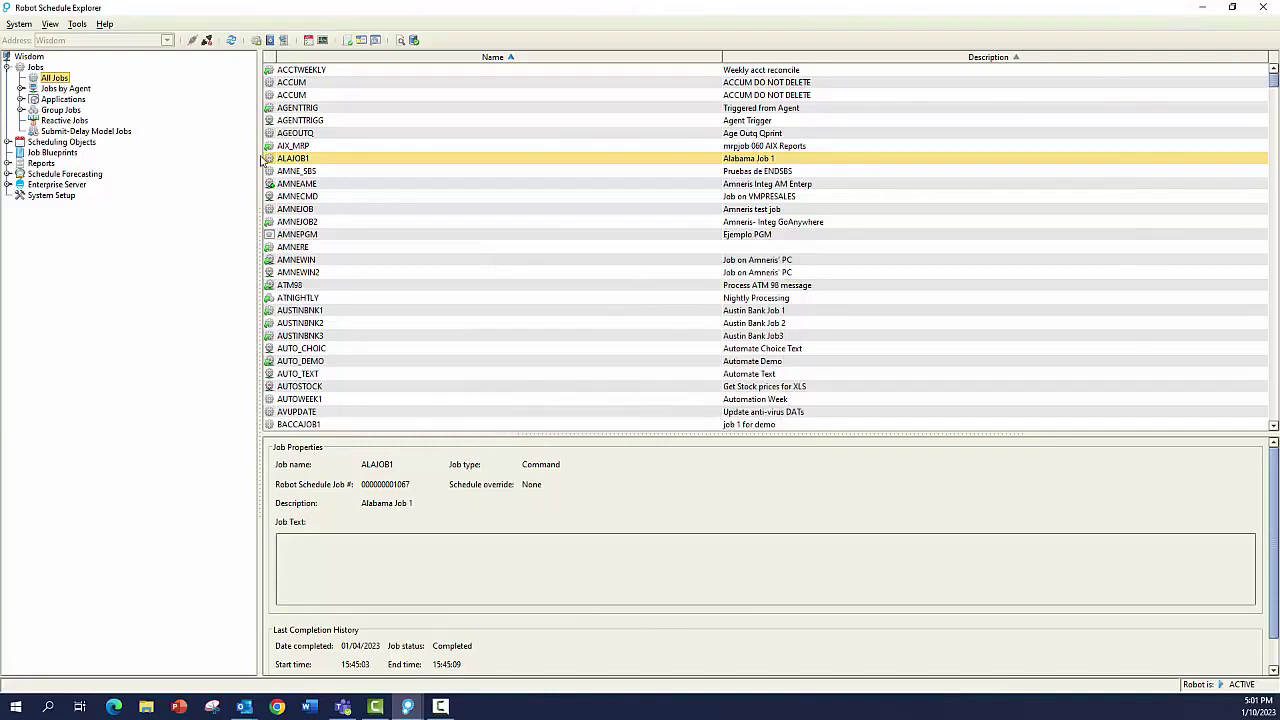
# - Restart Robot Schedule Explorer and log on to the Wisdom system with the user name and account password
pyautogui.click(1268, 8)
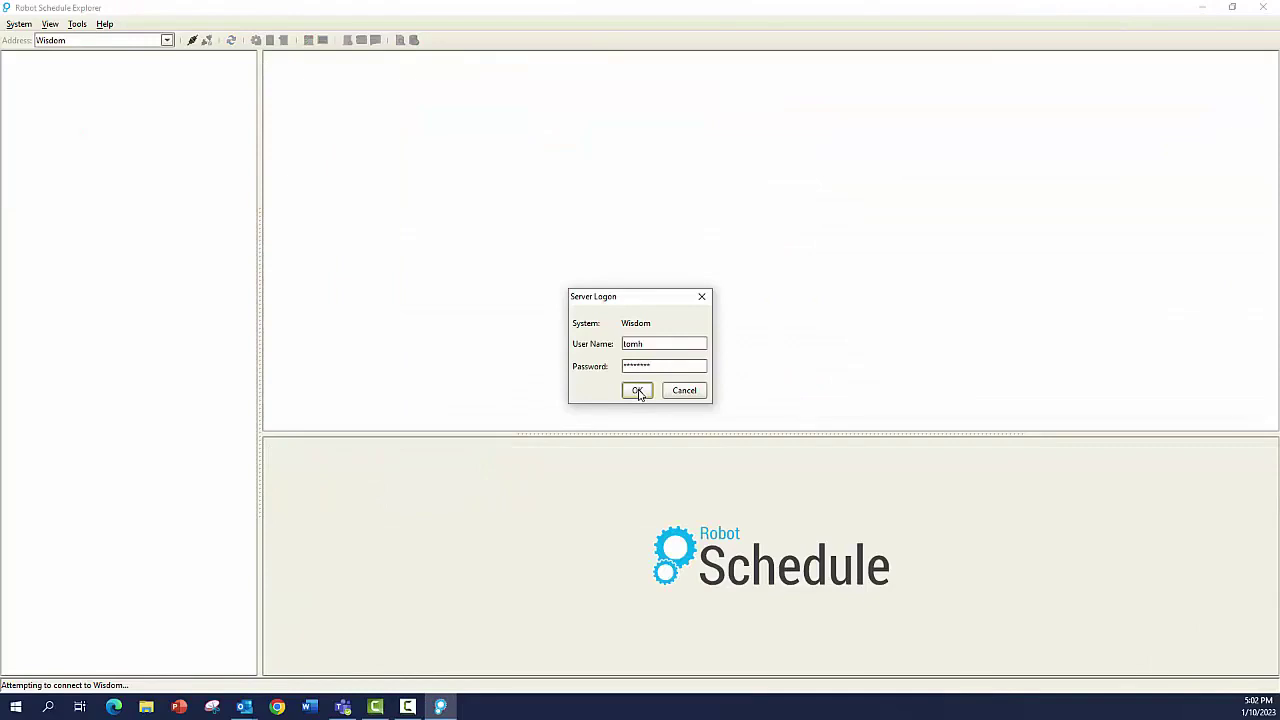
pyautogui.click(638, 391)
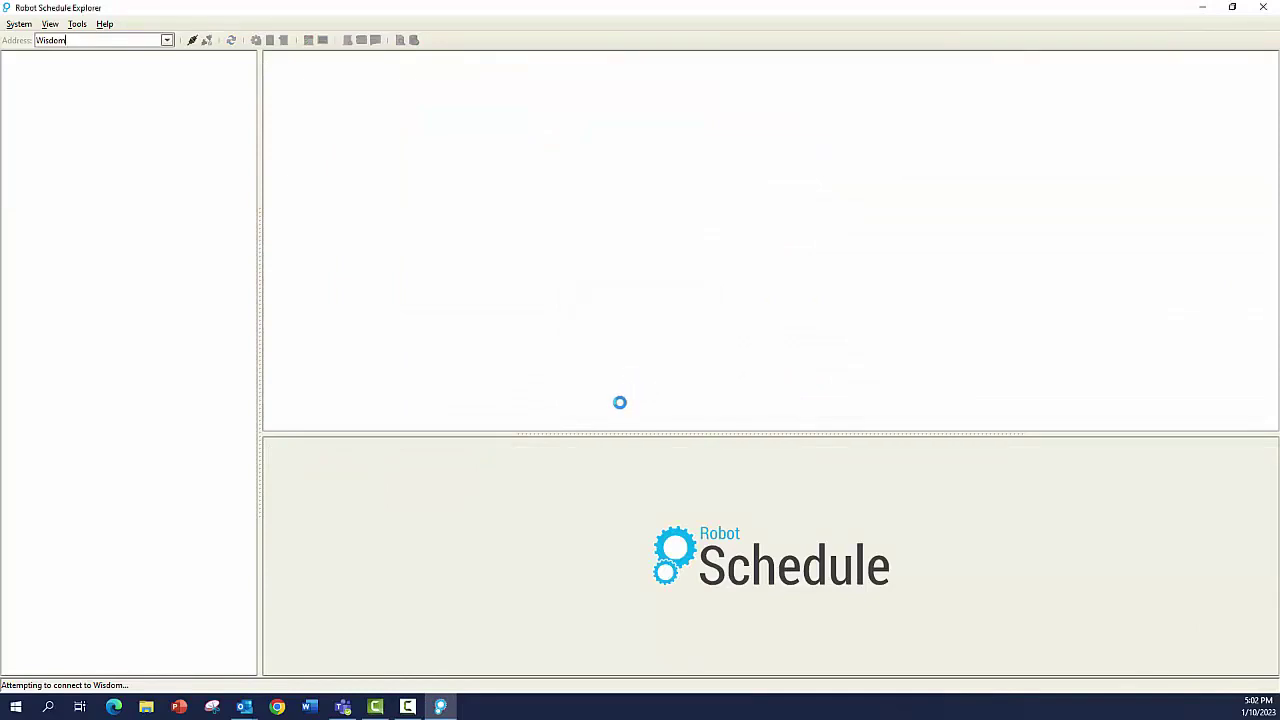